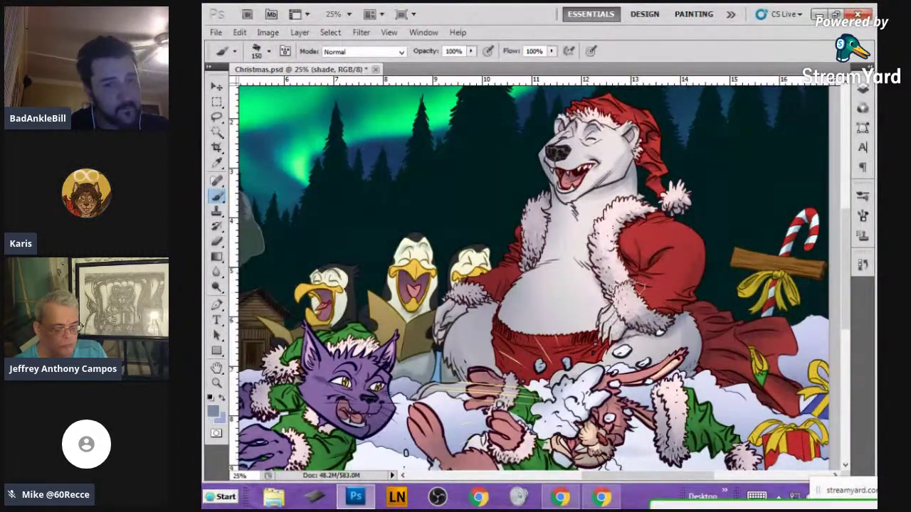
- Set the brush size to 175 and save the Christmas illustration
key(bracketleft)
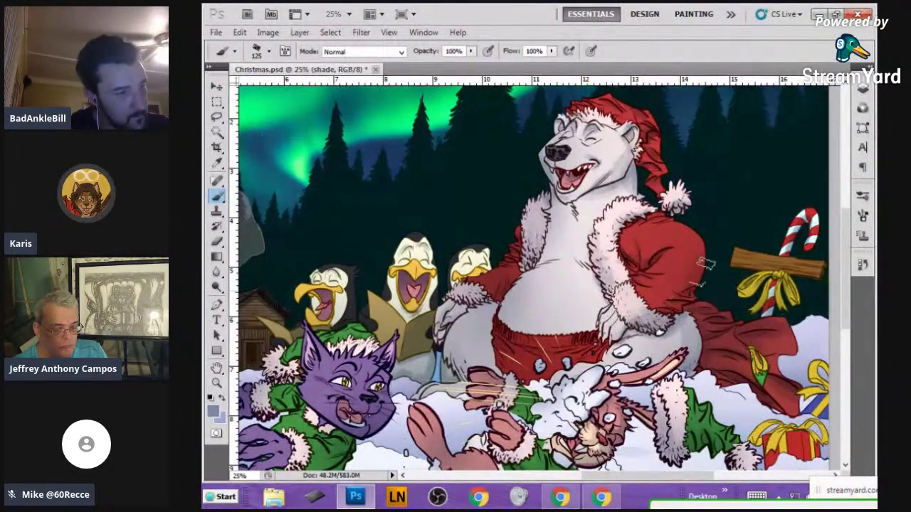
drag(518, 350, 491, 323)
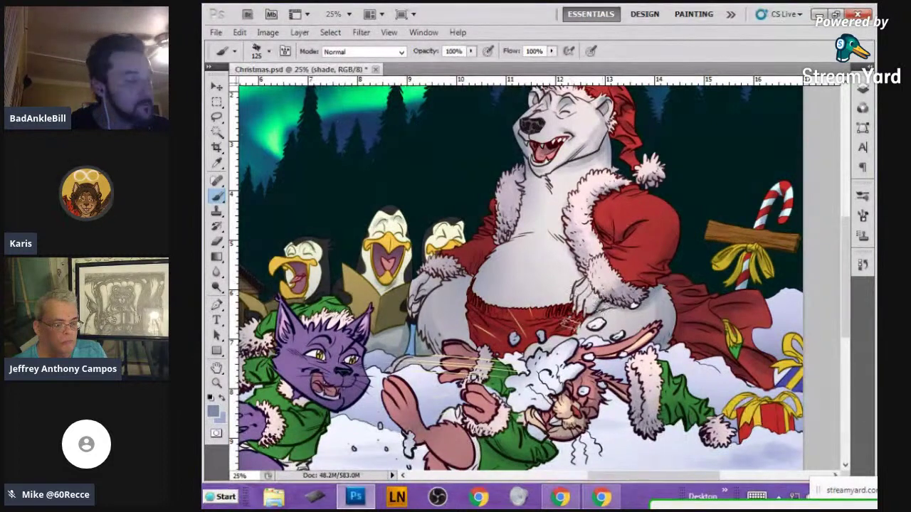
key(bracketleft)
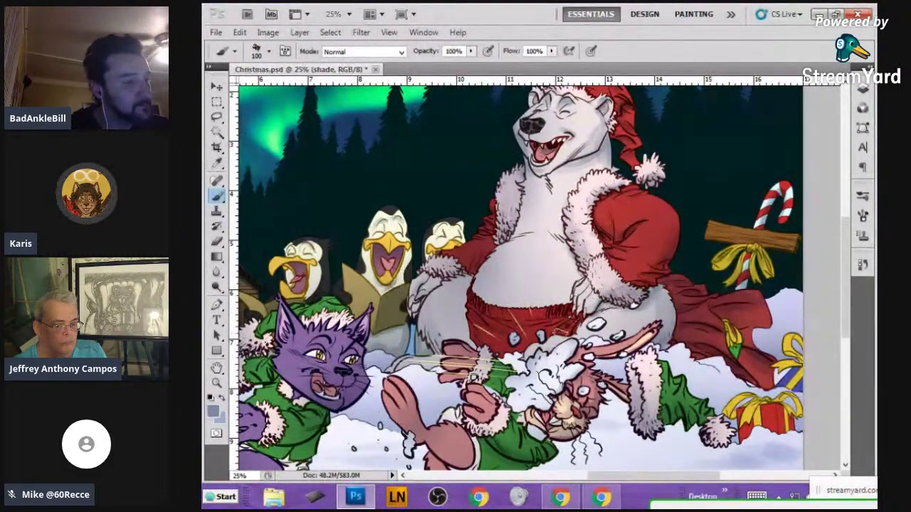
key(bracketright)
key(bracketright)
key(bracketright)
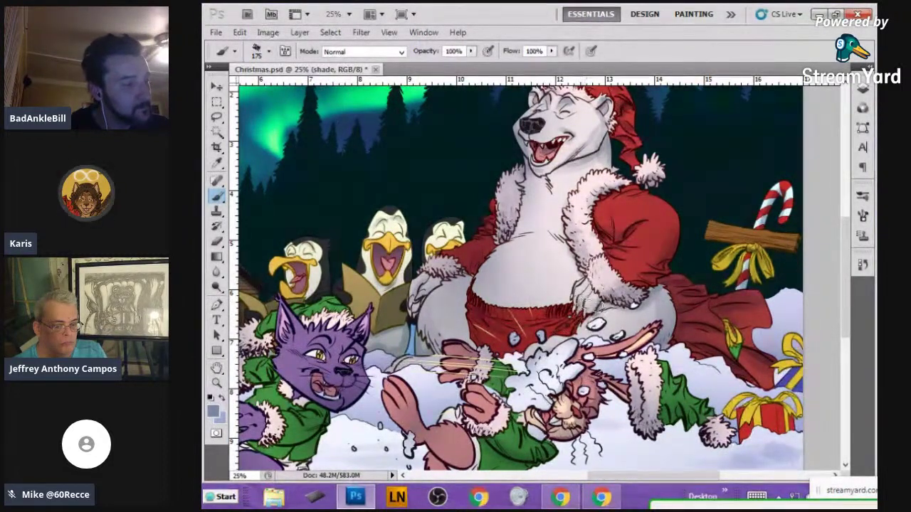
click(596, 283)
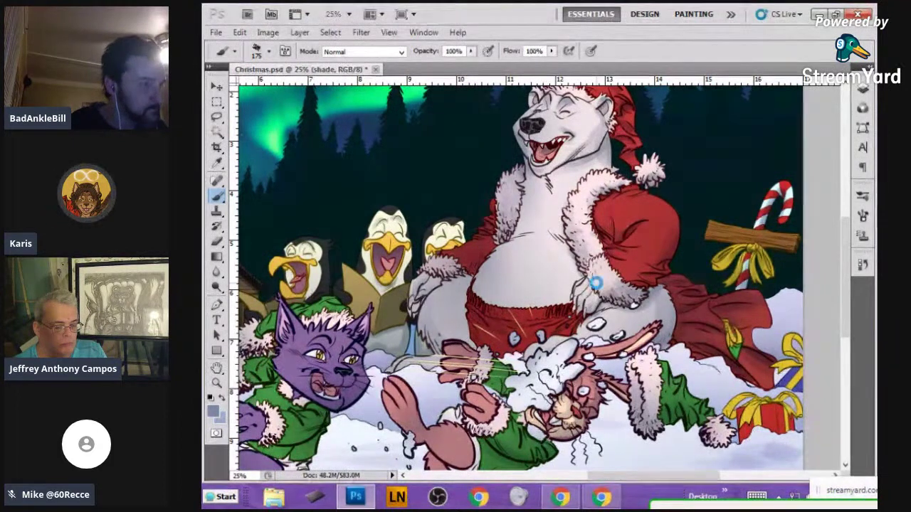
key(ctrl+s)
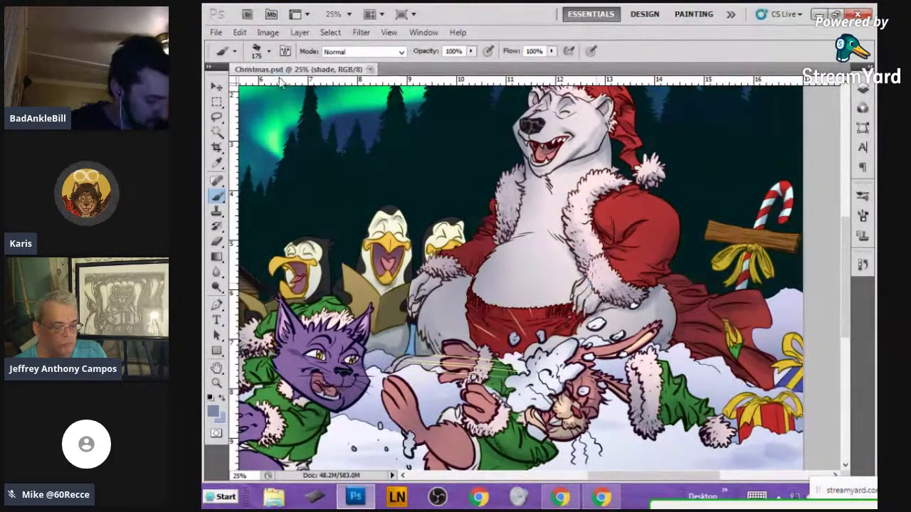
click(216, 32)
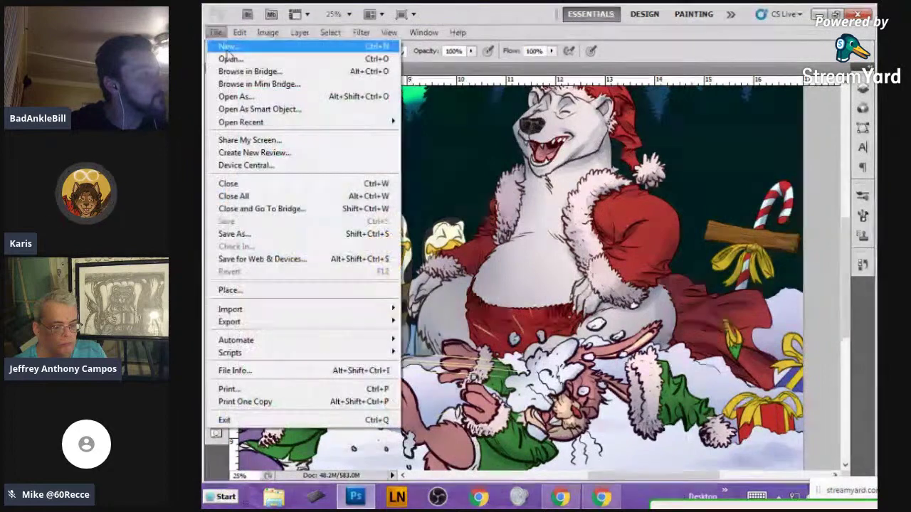
click(235, 60)
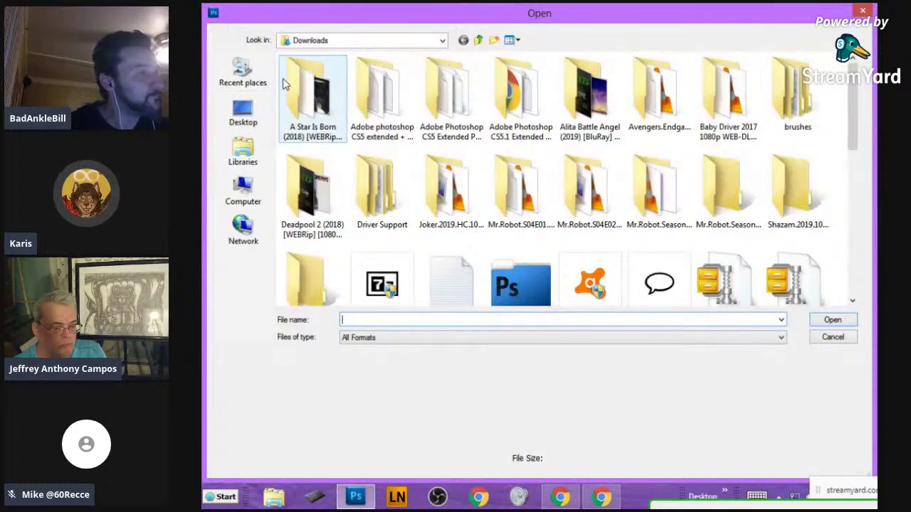
click(862, 10)
- Create a new white RGB document 11 inches wide and 17 inches high at 300 pixels/inch
click(216, 32)
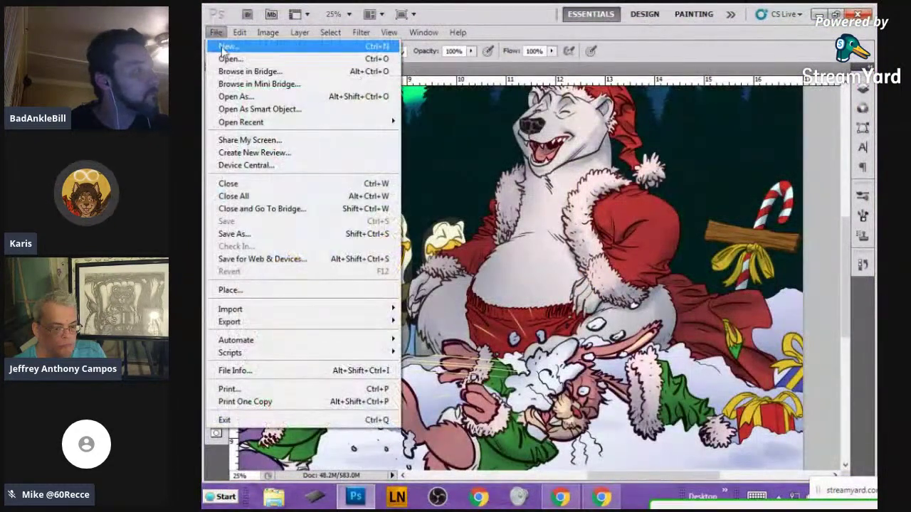
click(222, 46)
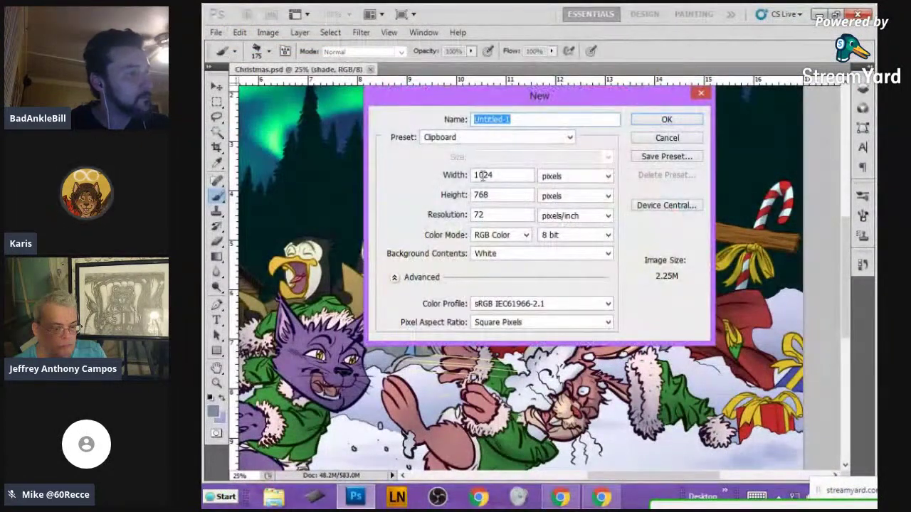
click(552, 178)
click(549, 201)
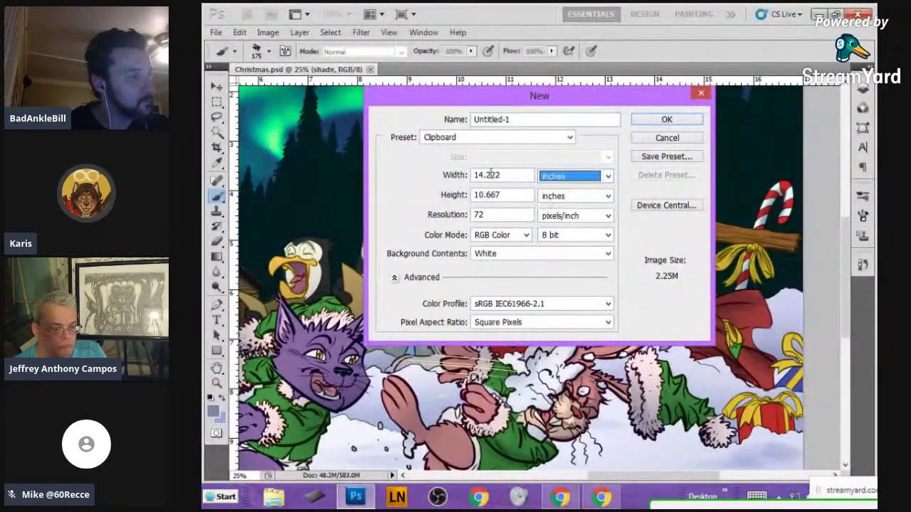
text(11)
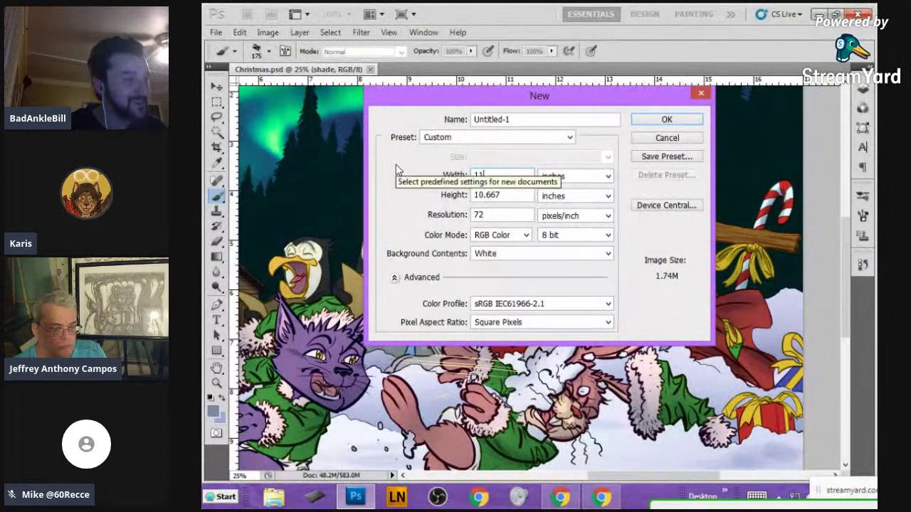
key(Tab)
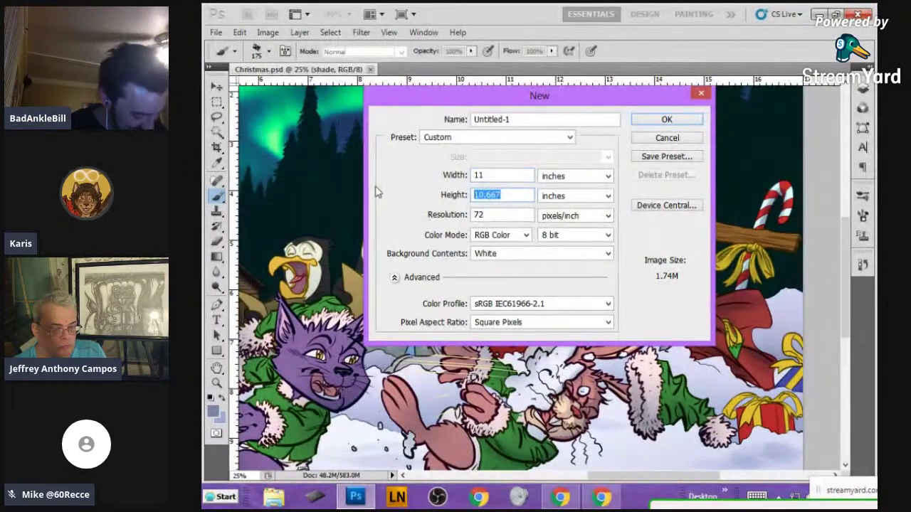
text(17)
key(Tab)
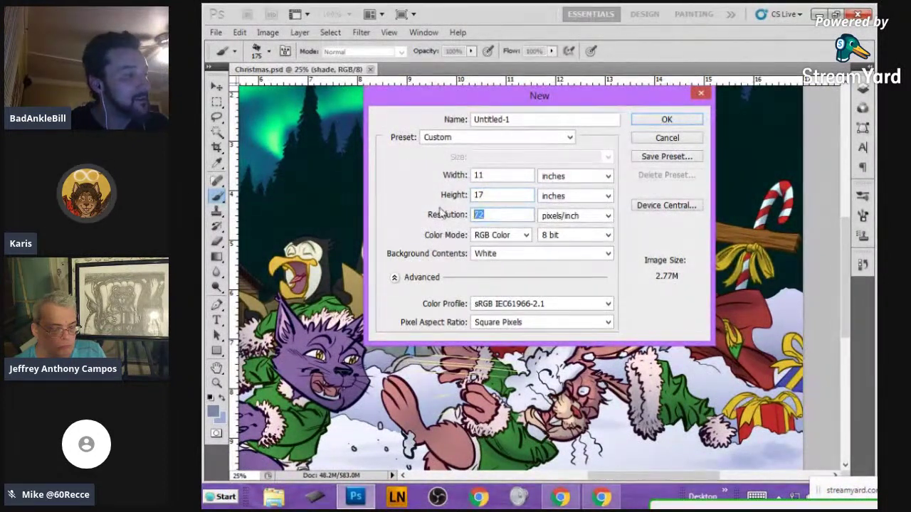
text(300)
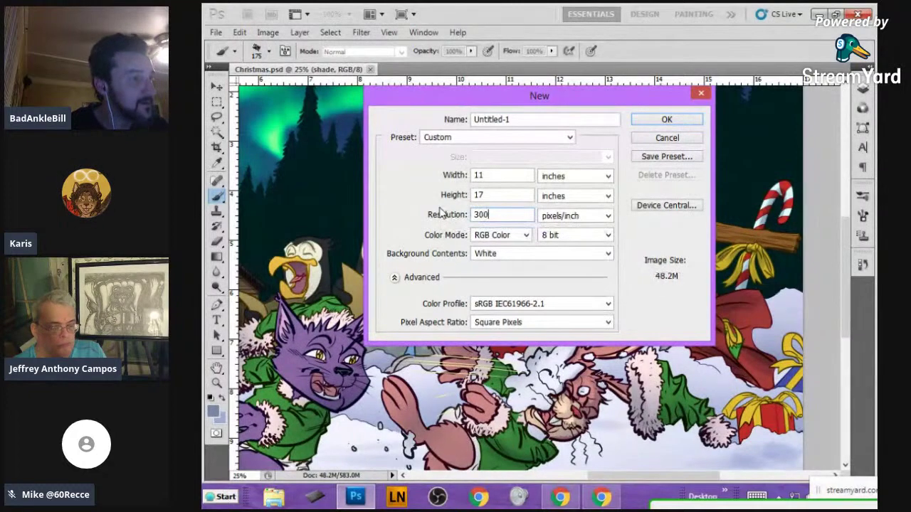
click(648, 118)
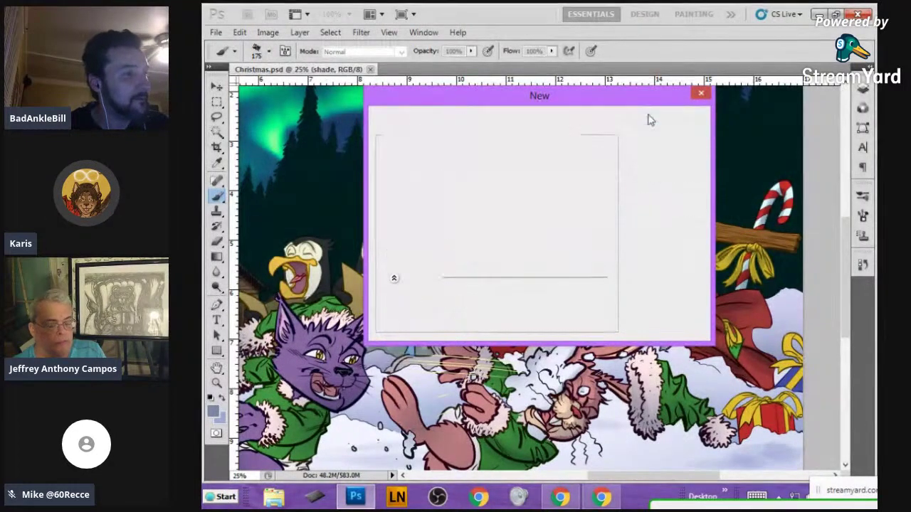
- Save the new blank document in the Downloads folder as the Photoshop file Candljack2
click(216, 32)
click(235, 234)
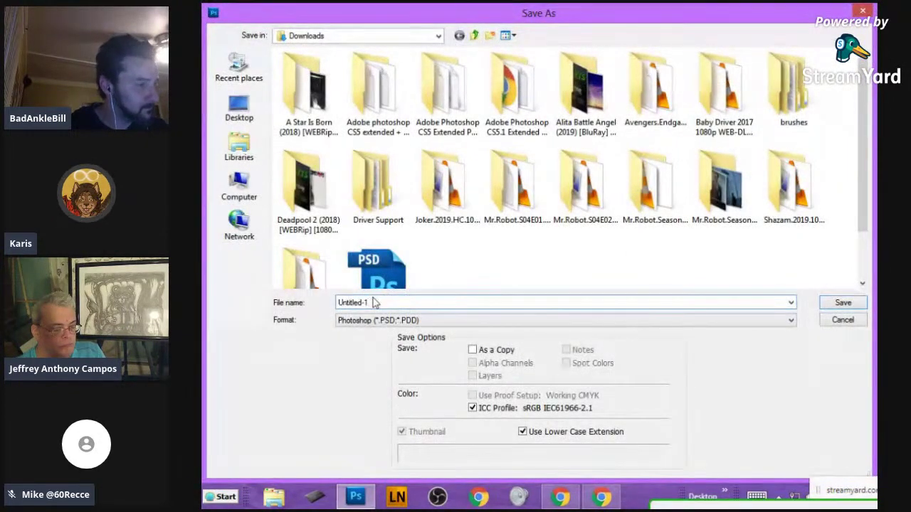
text(Candl)
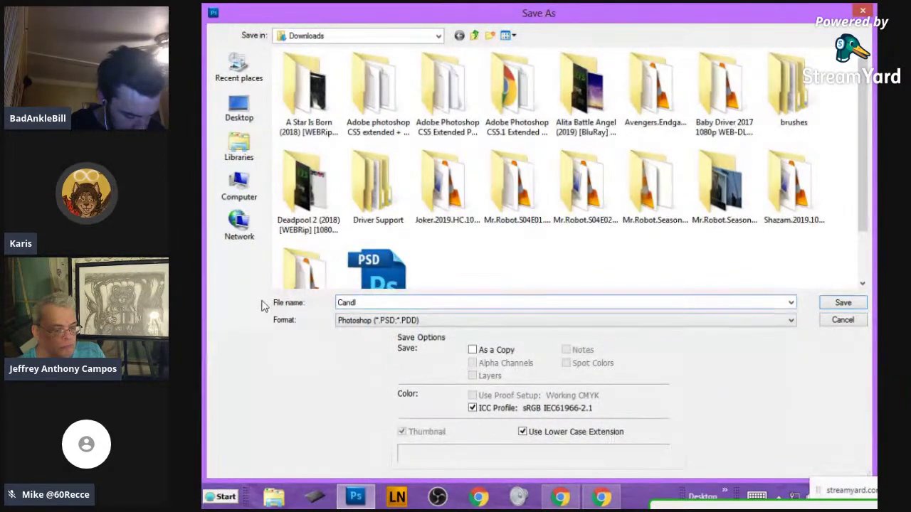
text(jack2)
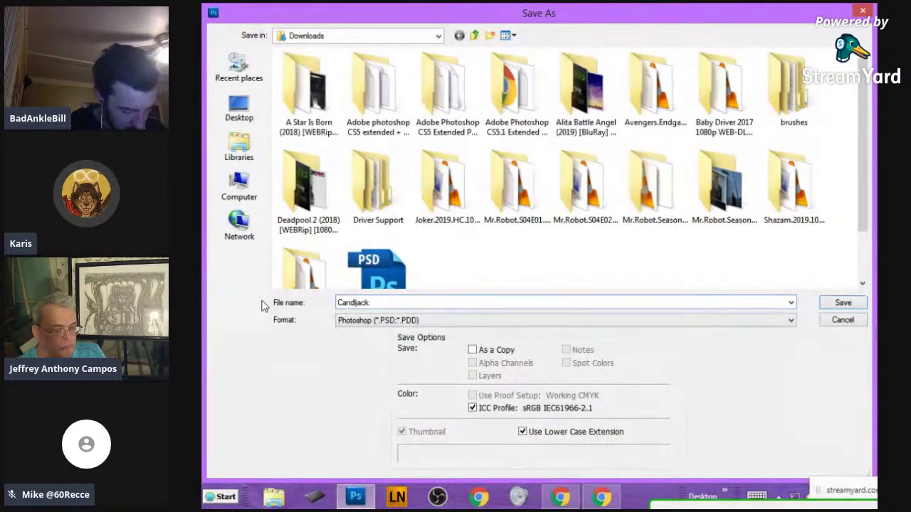
click(840, 302)
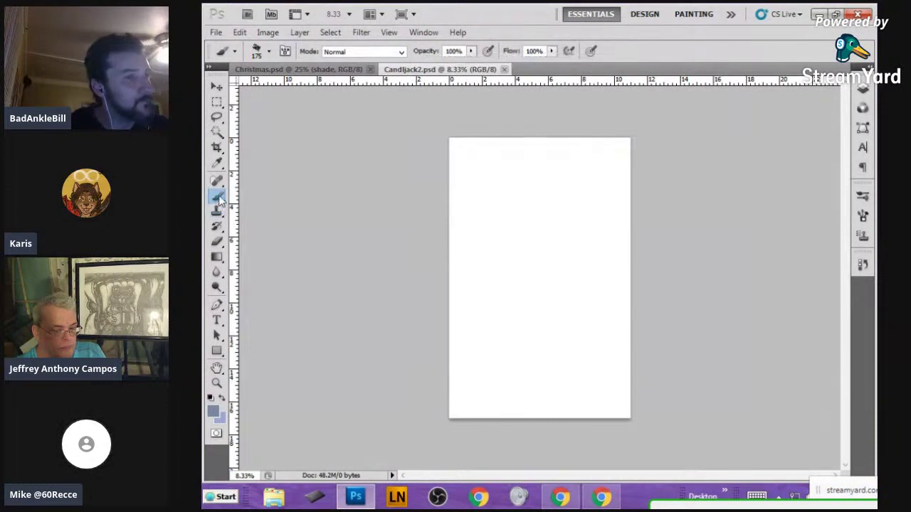
- Add a new empty layer above the Background layer for the sketch
click(862, 88)
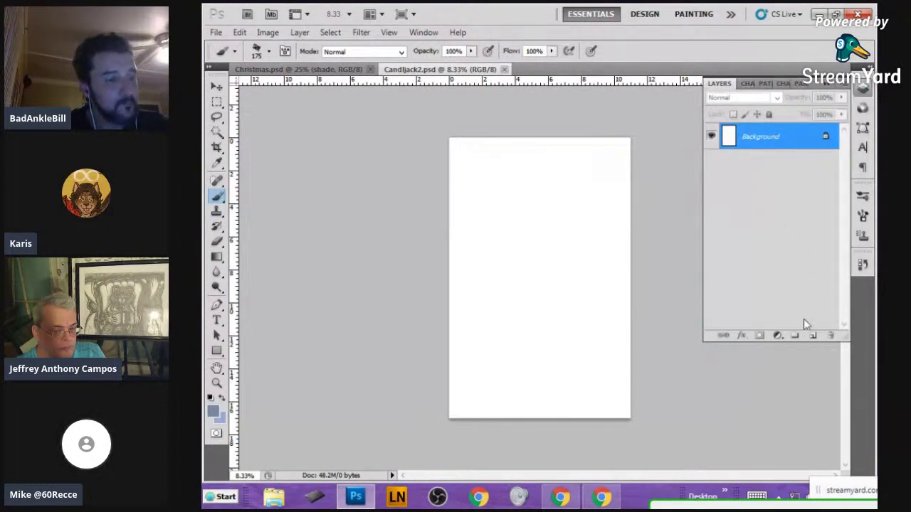
click(812, 336)
click(862, 87)
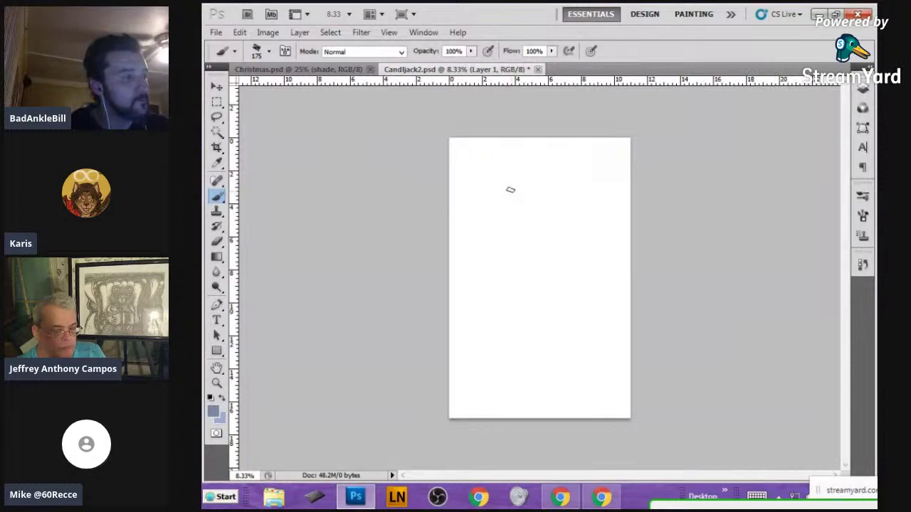
- Reduce the brush size to 50 and lightly rough out the figure's head, muzzle, shoulders and both sides of the body
key(bracketleft)
key(bracketleft)
key(bracketleft)
key(bracketleft)
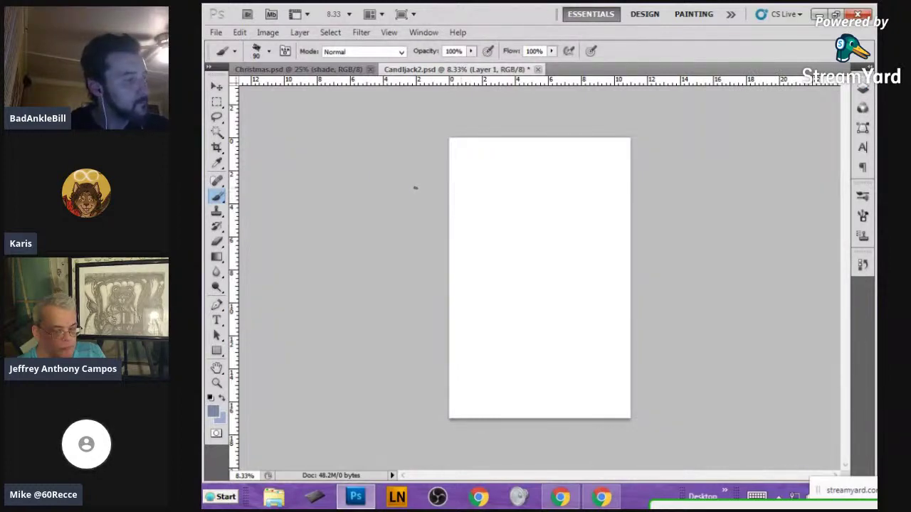
key(bracketleft)
key(bracketleft)
key(bracketleft)
key(bracketleft)
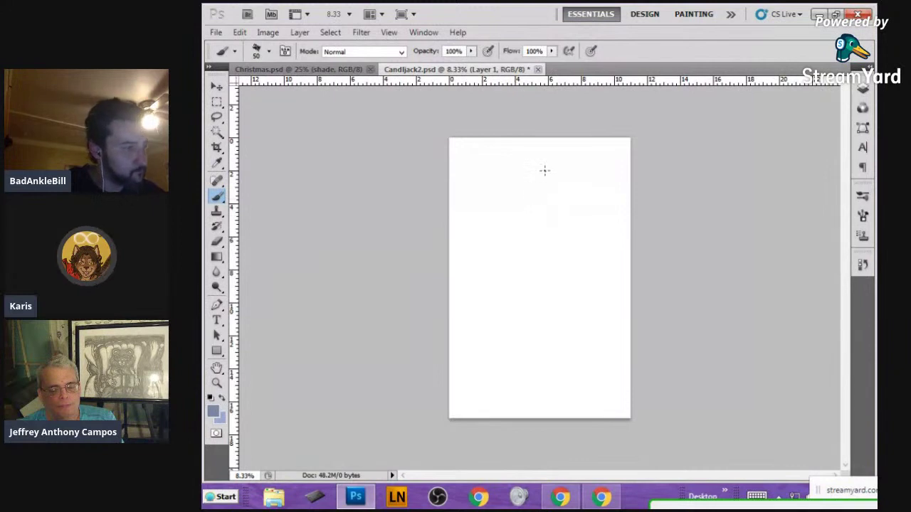
drag(507, 230, 562, 194)
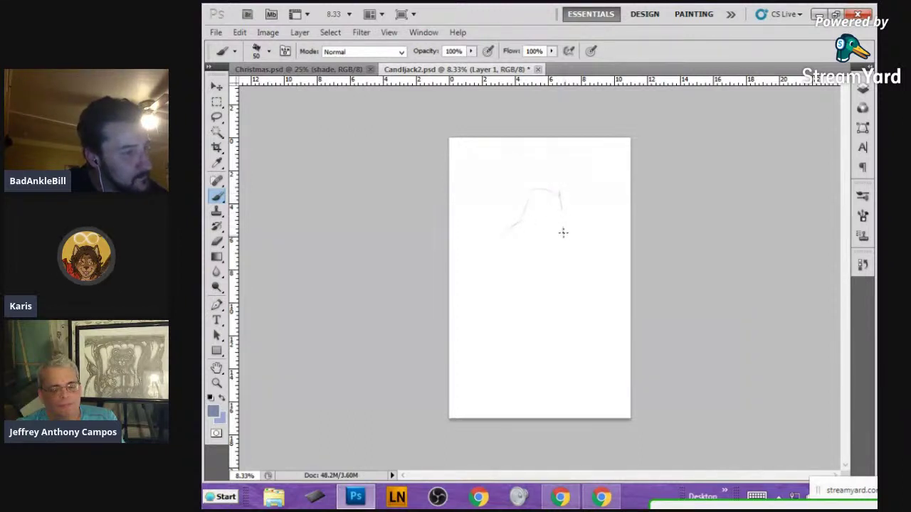
mouse_move(562, 229)
mouse_down()
mouse_move(589, 254)
mouse_move(589, 332)
mouse_up()
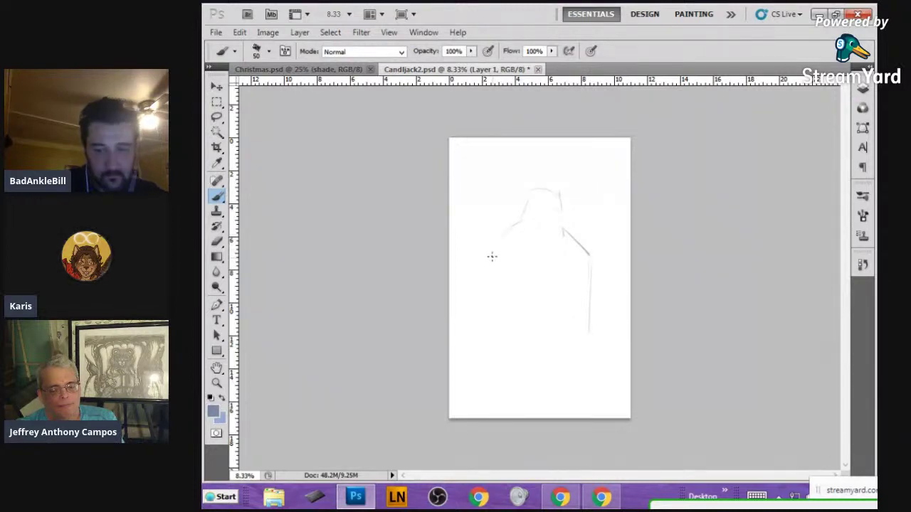
drag(491, 250, 486, 329)
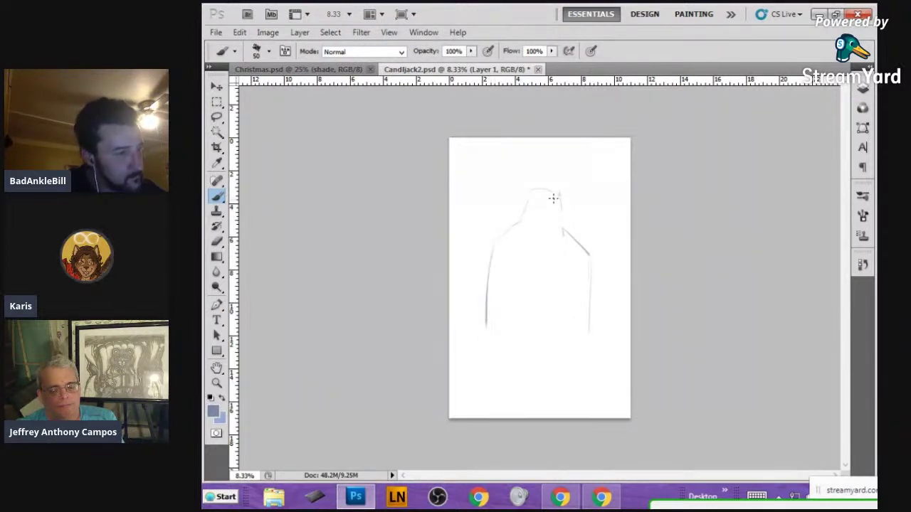
mouse_move(553, 198)
mouse_down()
mouse_move(545, 207)
mouse_move(557, 199)
mouse_move(548, 206)
mouse_move(556, 240)
mouse_move(568, 239)
mouse_up()
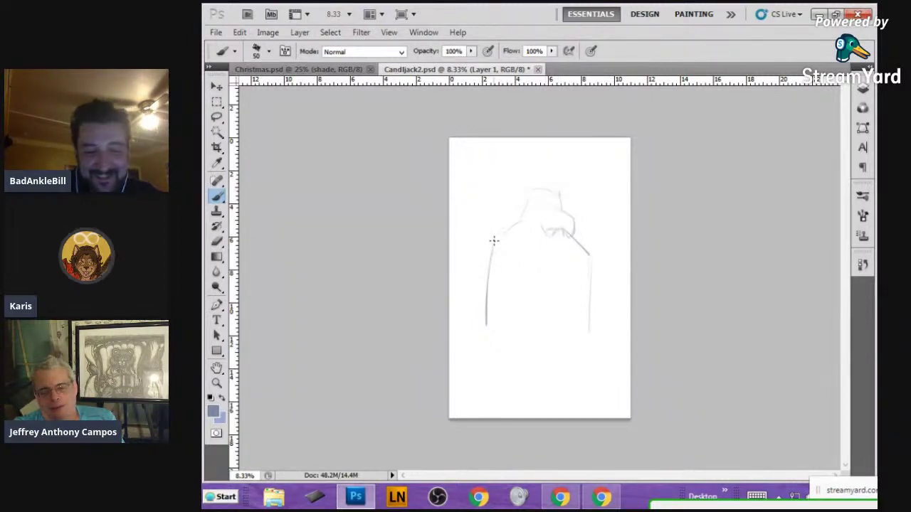
- Sketch the wide collar across the figure's shoulders and the long draped sleeve on the left side of the drawing
mouse_move(552, 247)
mouse_down()
mouse_move(480, 251)
mouse_move(479, 234)
mouse_move(488, 250)
mouse_move(486, 232)
mouse_move(500, 225)
mouse_move(493, 239)
mouse_move(535, 245)
mouse_move(537, 221)
mouse_move(571, 236)
mouse_move(568, 245)
mouse_move(588, 244)
mouse_move(563, 246)
mouse_up()
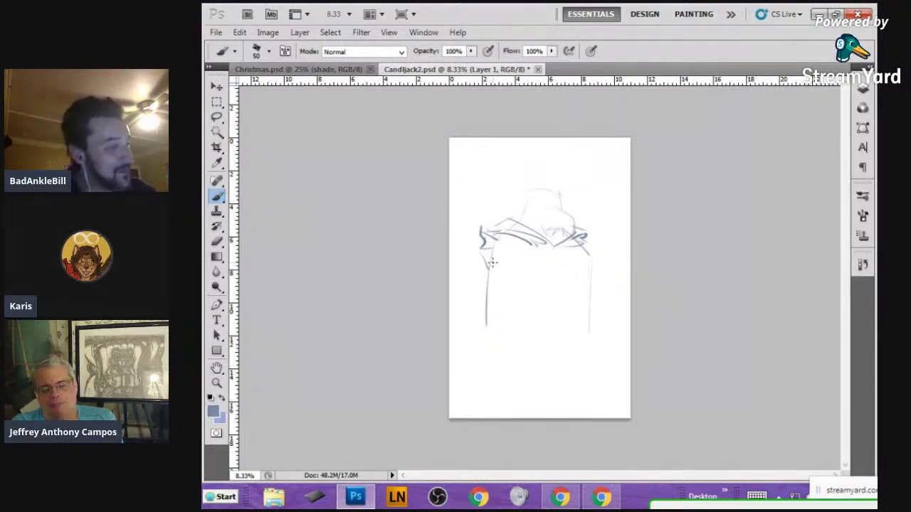
drag(489, 250, 474, 313)
mouse_move(482, 269)
mouse_down()
mouse_move(472, 343)
mouse_move(461, 347)
mouse_move(489, 356)
mouse_move(487, 341)
mouse_move(468, 352)
mouse_move(499, 359)
mouse_up()
mouse_move(497, 305)
mouse_down()
mouse_move(506, 349)
mouse_move(510, 272)
mouse_up()
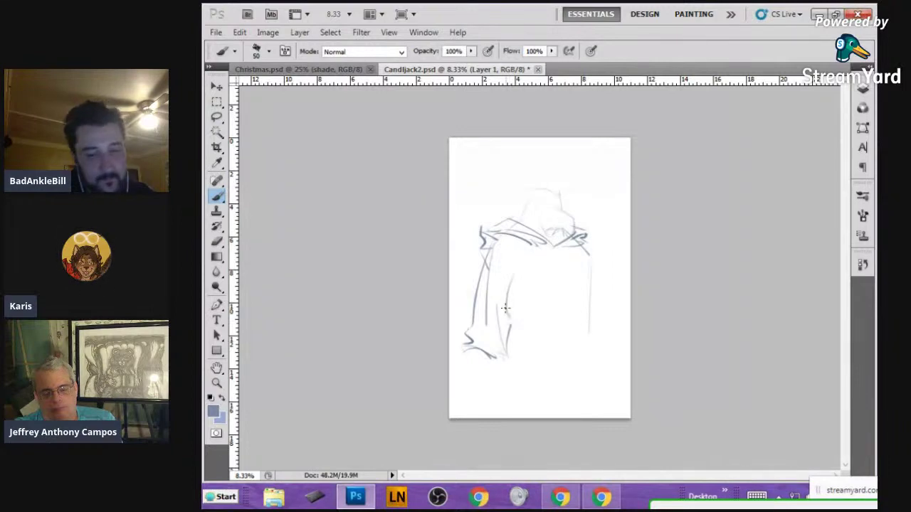
drag(511, 316, 512, 306)
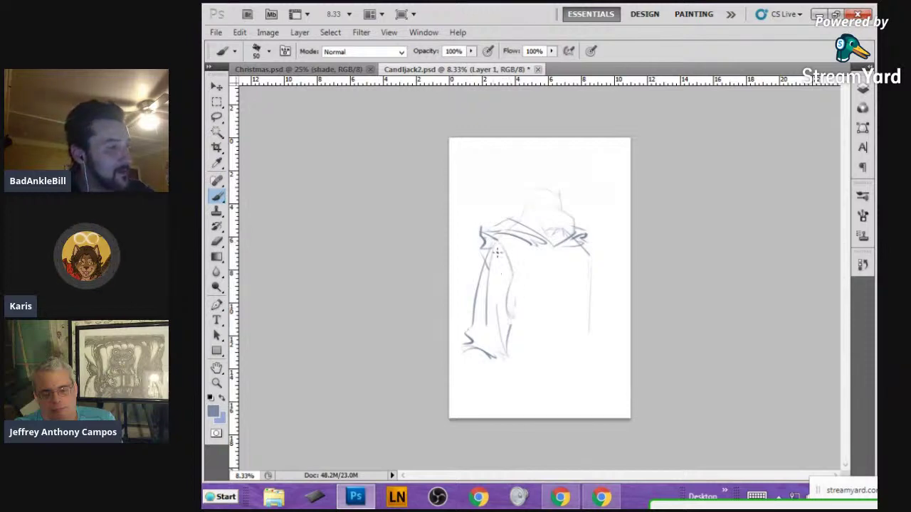
- Sketch the sleeve on the right side of the drawing with its folded cuff, and add a fold to the left cuff
drag(588, 249, 606, 317)
mouse_move(599, 286)
mouse_down()
mouse_move(603, 355)
mouse_move(610, 352)
mouse_move(583, 357)
mouse_move(596, 334)
mouse_up()
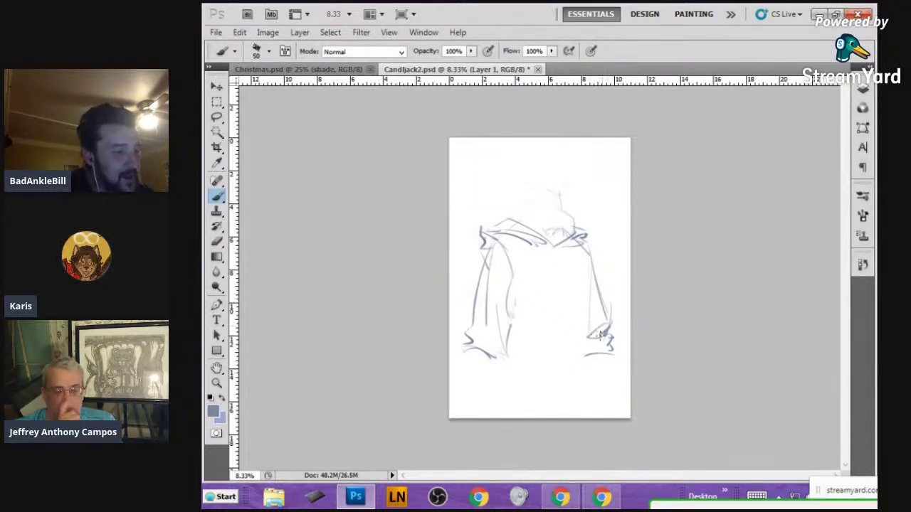
mouse_move(600, 336)
mouse_down()
mouse_move(596, 329)
mouse_move(601, 348)
mouse_move(590, 334)
mouse_move(586, 343)
mouse_up()
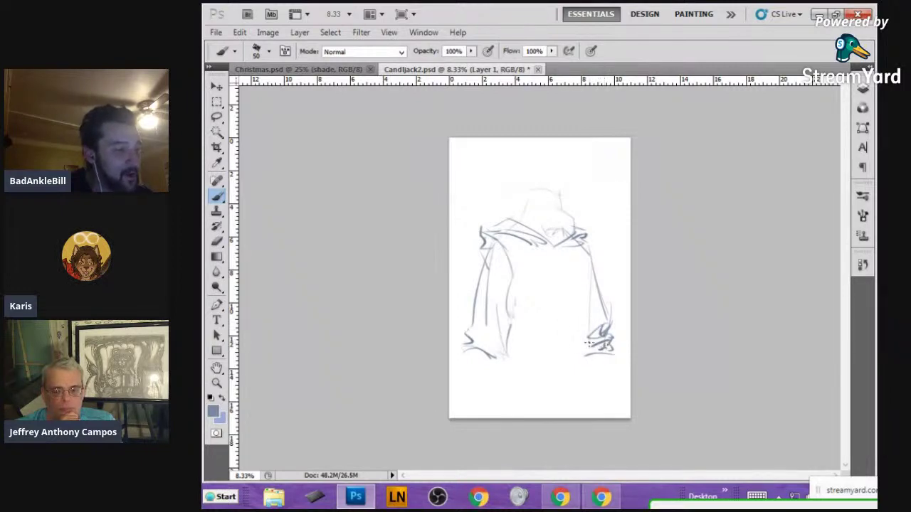
mouse_move(461, 329)
mouse_down()
mouse_move(478, 340)
mouse_move(468, 343)
mouse_move(473, 333)
mouse_up()
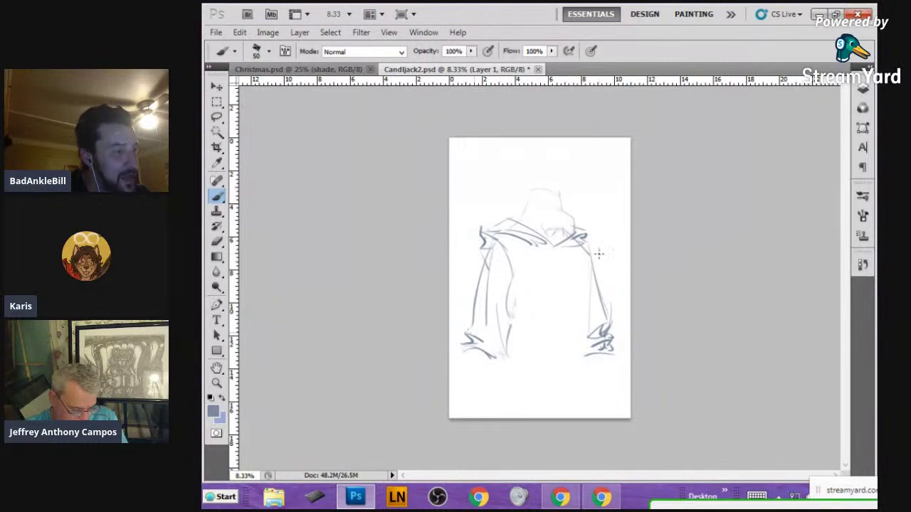
drag(588, 269, 585, 340)
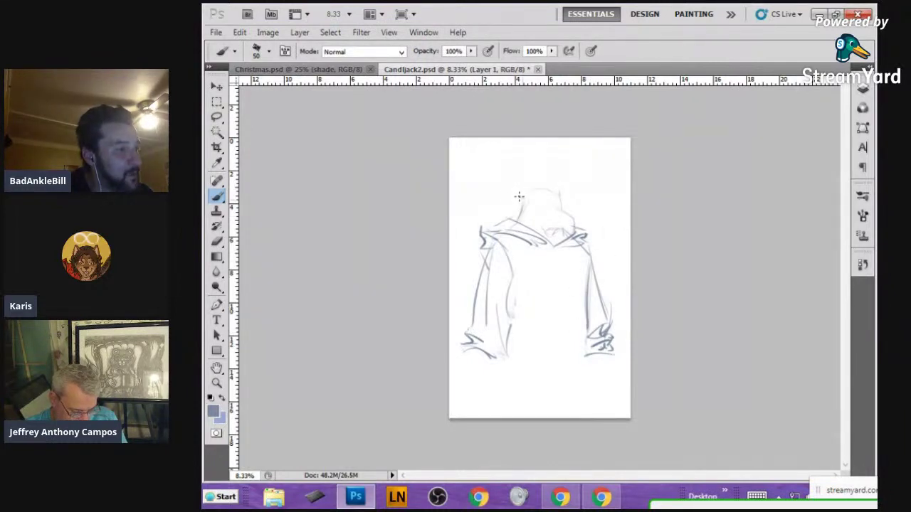
- Sketch the facial features over the rough head: ragged hair along the crown, the eye and brow, and the muzzle outline
mouse_move(520, 194)
mouse_down()
mouse_move(527, 185)
mouse_move(563, 193)
mouse_move(561, 210)
mouse_move(563, 199)
mouse_move(563, 207)
mouse_move(528, 202)
mouse_move(564, 202)
mouse_move(574, 219)
mouse_up()
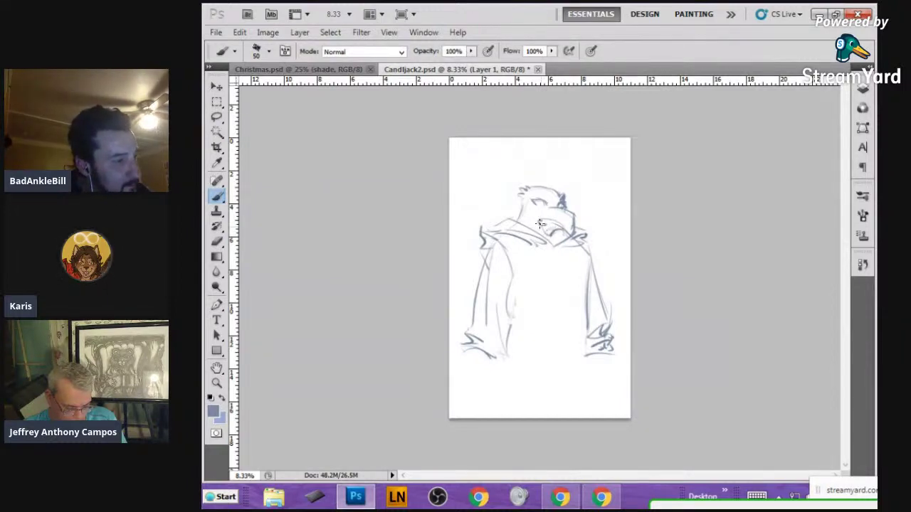
mouse_move(539, 224)
mouse_down()
mouse_move(548, 206)
mouse_move(541, 210)
mouse_up()
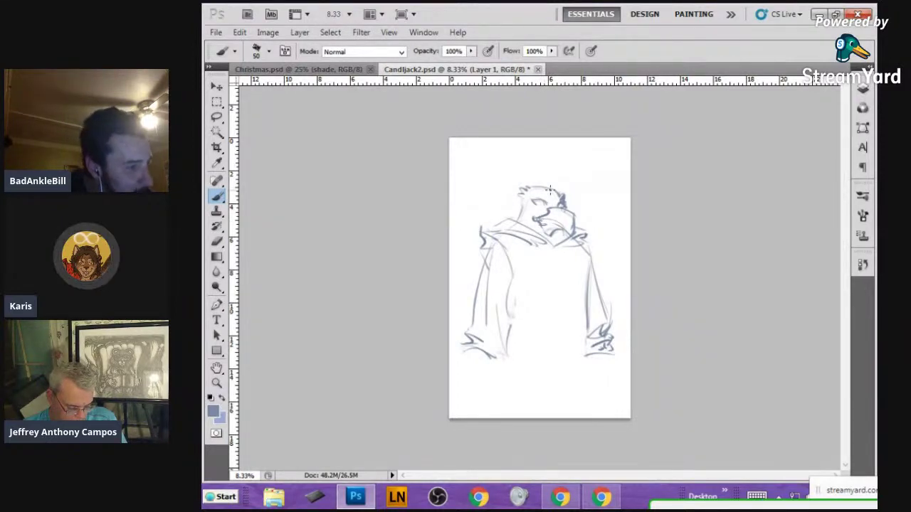
mouse_move(541, 191)
mouse_down()
mouse_move(525, 188)
mouse_move(552, 191)
mouse_move(524, 185)
mouse_move(550, 193)
mouse_move(530, 198)
mouse_up()
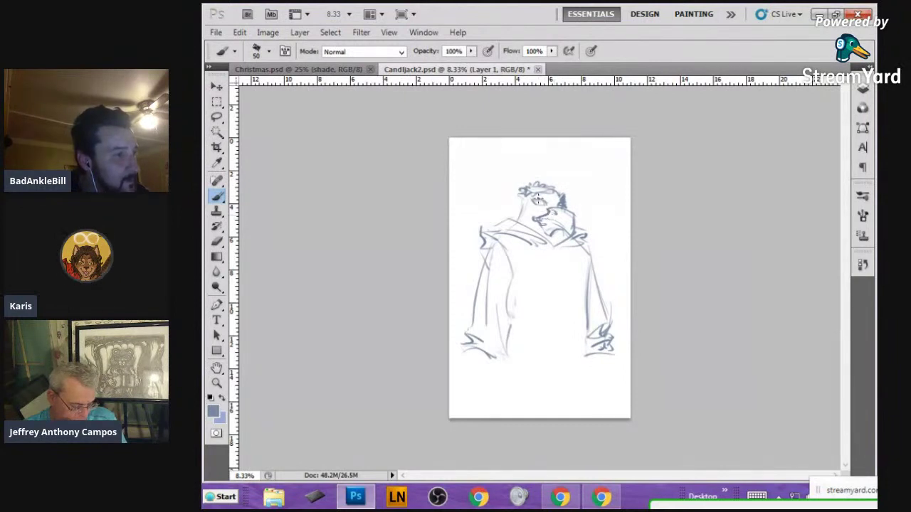
- Erase the heavy muzzle and mouth lines with the Eraser and redraw the muzzle with the 50 px brush
key(e)
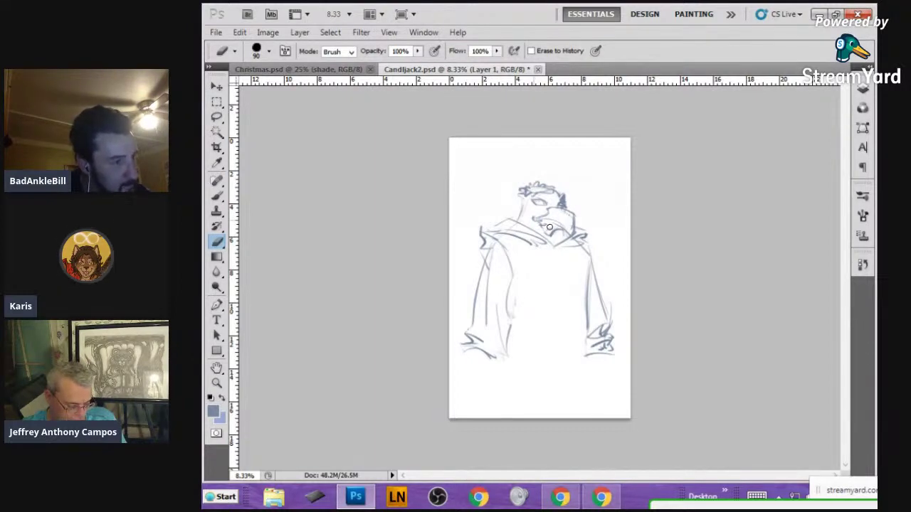
mouse_move(570, 219)
mouse_down()
mouse_move(546, 231)
mouse_move(533, 220)
mouse_move(545, 199)
mouse_move(535, 217)
mouse_up()
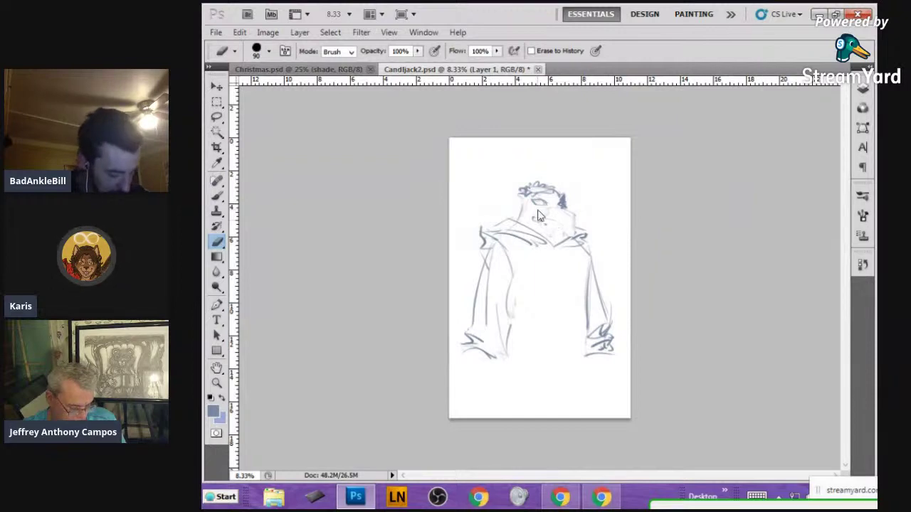
key(b)
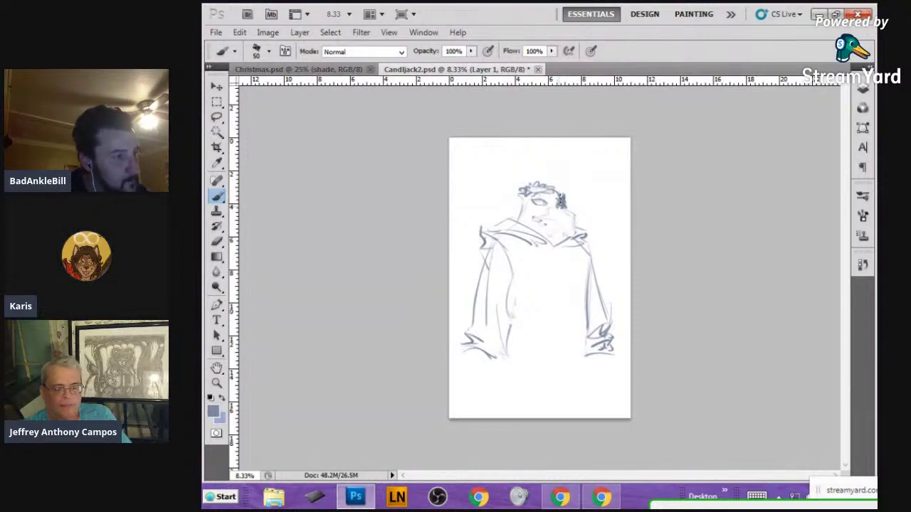
mouse_move(558, 203)
mouse_down()
mouse_move(559, 186)
mouse_move(576, 223)
mouse_move(562, 220)
mouse_up()
key(e)
key(b)
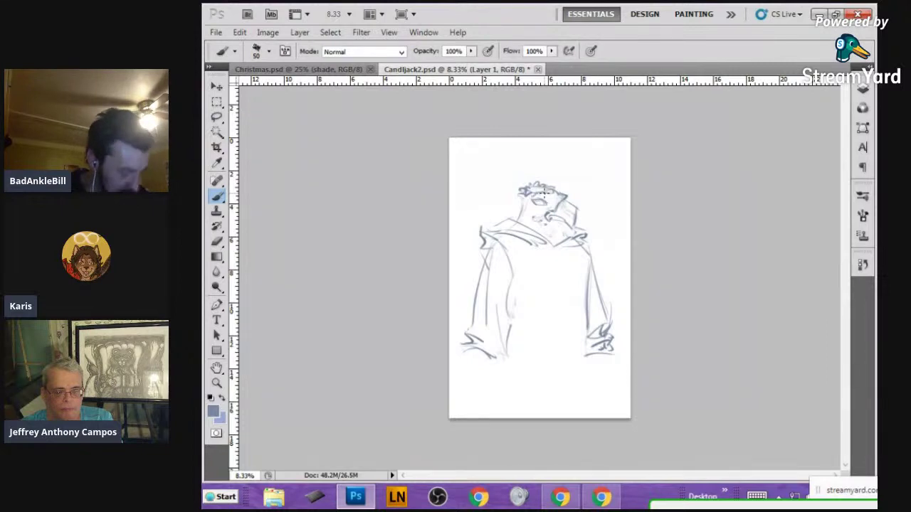
- Strengthen the brow and mouth, and add shaggy fur down the back of the head and along the jaw
mouse_move(518, 200)
mouse_down()
mouse_move(547, 225)
mouse_move(563, 225)
mouse_move(552, 202)
mouse_up()
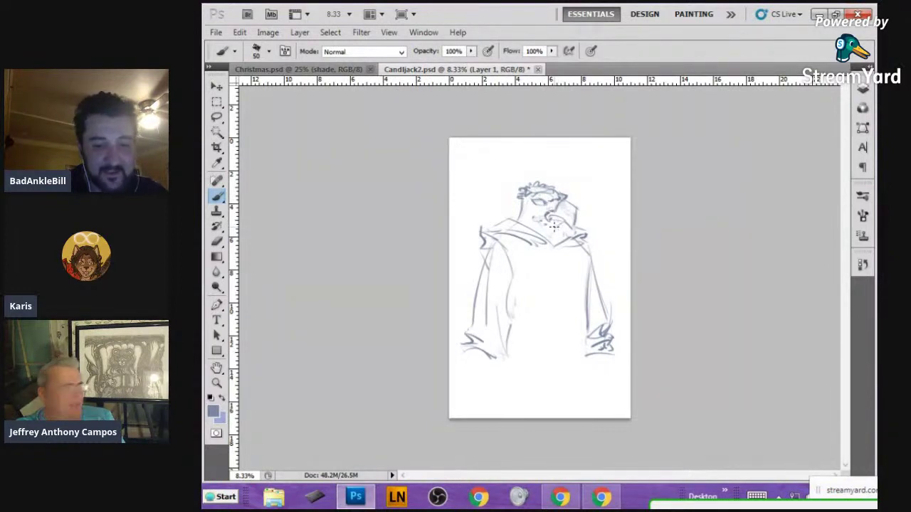
drag(544, 221, 556, 222)
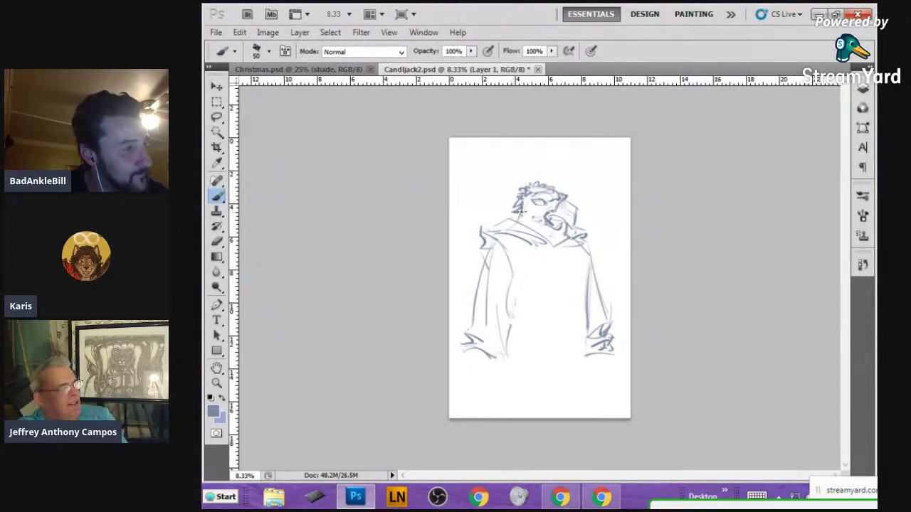
mouse_move(519, 215)
mouse_down()
mouse_move(523, 222)
mouse_move(513, 201)
mouse_up()
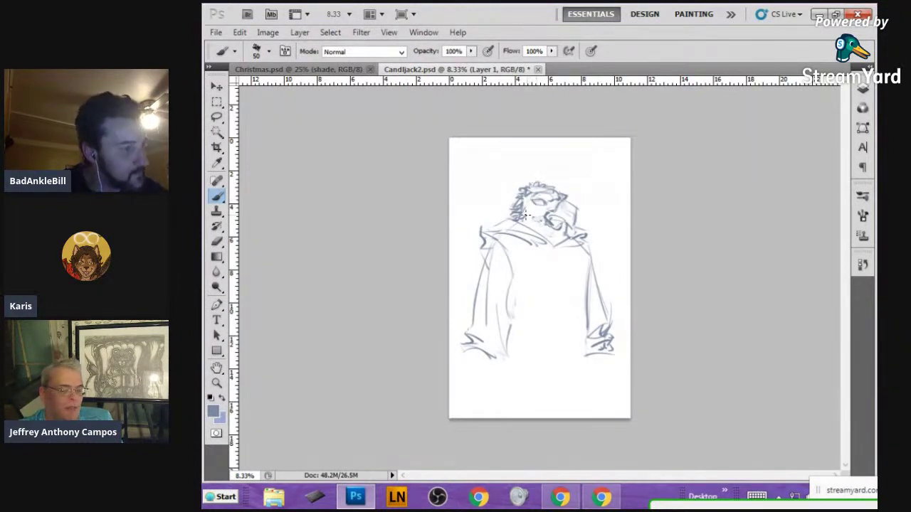
mouse_move(525, 215)
mouse_down()
mouse_move(539, 227)
mouse_move(550, 215)
mouse_move(568, 226)
mouse_up()
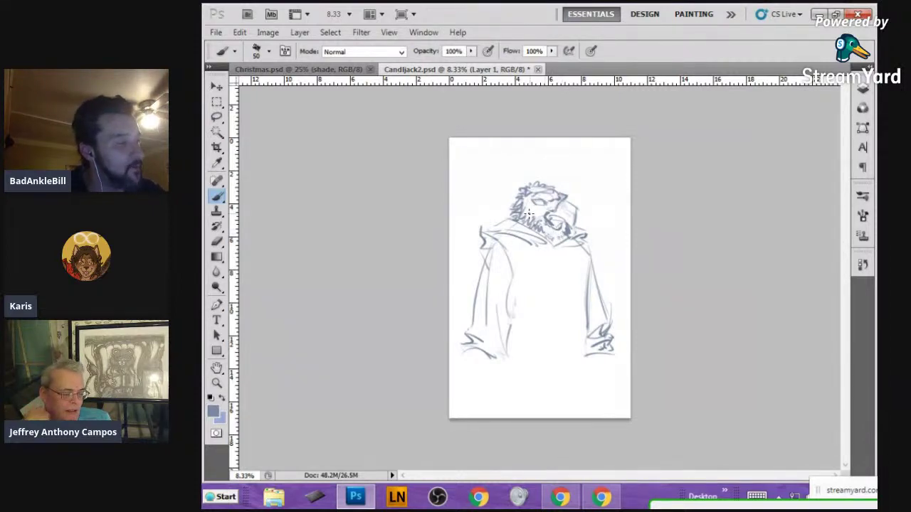
mouse_move(535, 218)
mouse_down()
mouse_move(542, 198)
mouse_move(543, 227)
mouse_move(564, 232)
mouse_move(555, 202)
mouse_up()
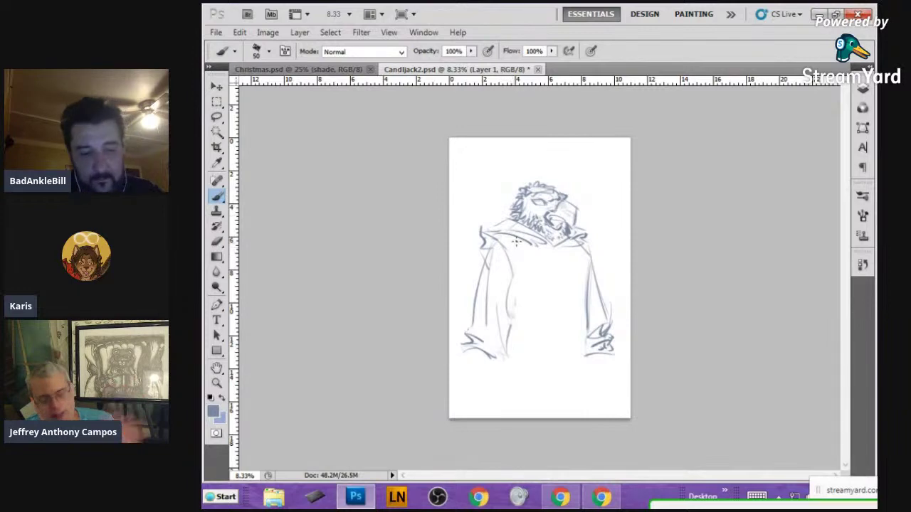
- Draw the robe's two long front panels from the collar down to the hem, darkening their outer edges
mouse_move(504, 245)
mouse_down()
mouse_move(506, 397)
mouse_move(537, 381)
mouse_up()
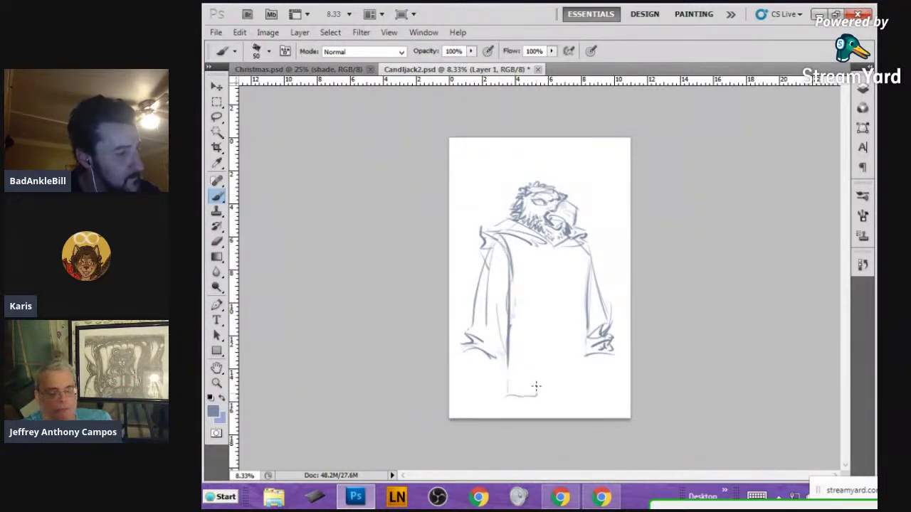
mouse_move(538, 242)
mouse_down()
mouse_move(532, 365)
mouse_move(535, 264)
mouse_move(537, 396)
mouse_up()
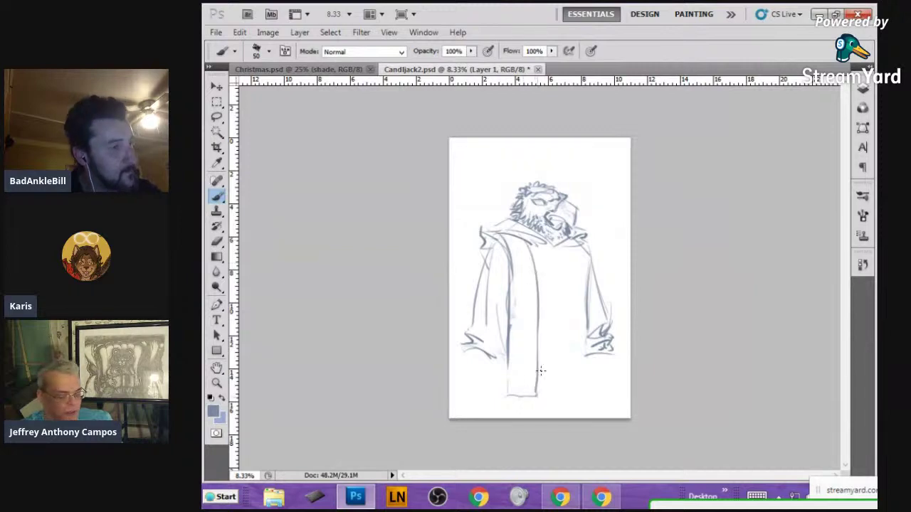
mouse_move(569, 244)
mouse_down()
mouse_move(567, 395)
mouse_move(581, 393)
mouse_move(590, 328)
mouse_up()
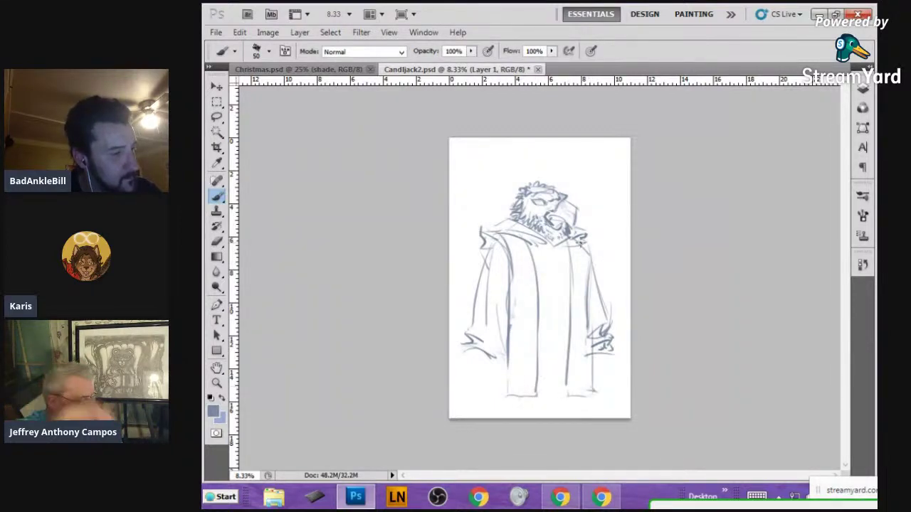
mouse_move(593, 297)
mouse_down()
mouse_move(593, 270)
mouse_move(597, 370)
mouse_up()
drag(591, 271, 598, 395)
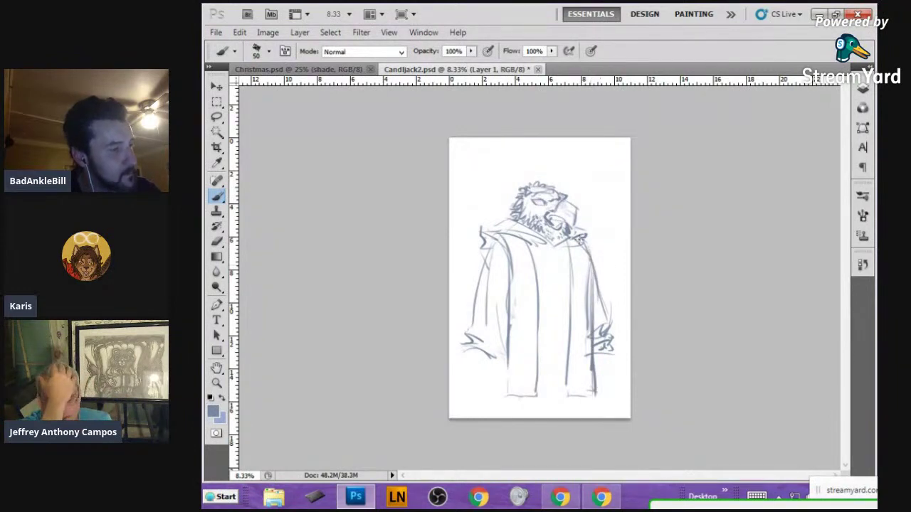
- Refine the collar near the shoulder and draw a curved neckband with a round medallion hanging at the chest
drag(585, 258, 573, 235)
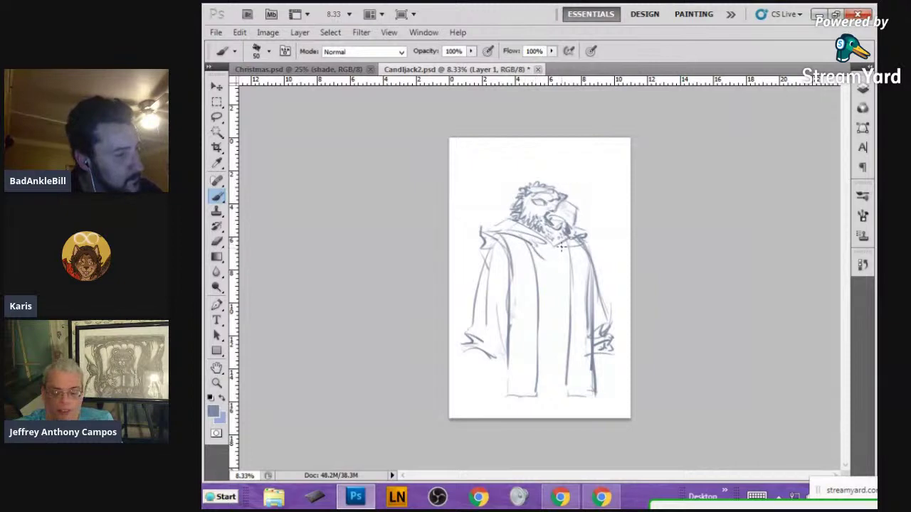
mouse_move(566, 249)
mouse_down()
mouse_move(534, 246)
mouse_move(552, 257)
mouse_move(568, 241)
mouse_move(565, 279)
mouse_move(541, 264)
mouse_move(545, 285)
mouse_up()
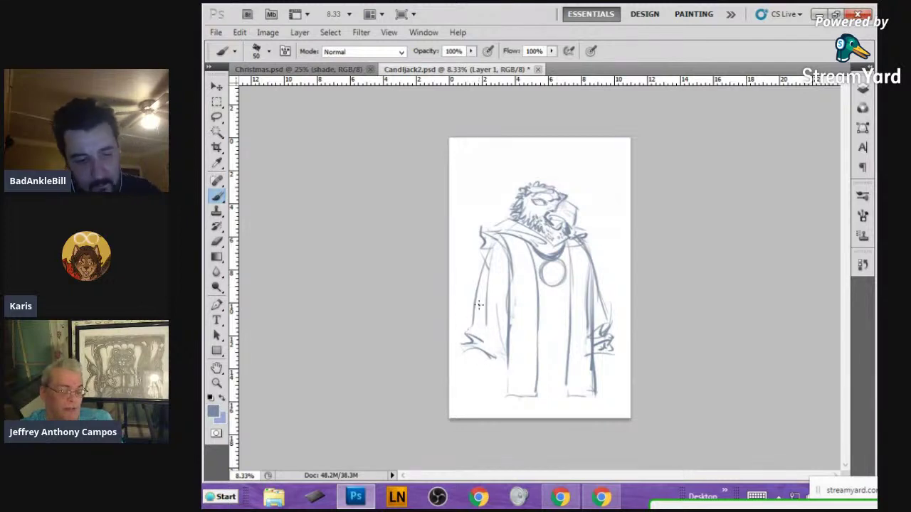
- Sketch clawed hands below both sleeve cuffs and two clawed feet beneath the robe's hem
mouse_move(466, 364)
mouse_down()
mouse_move(487, 387)
mouse_move(481, 360)
mouse_move(505, 382)
mouse_move(491, 352)
mouse_move(497, 358)
mouse_move(483, 355)
mouse_move(496, 368)
mouse_move(485, 342)
mouse_up()
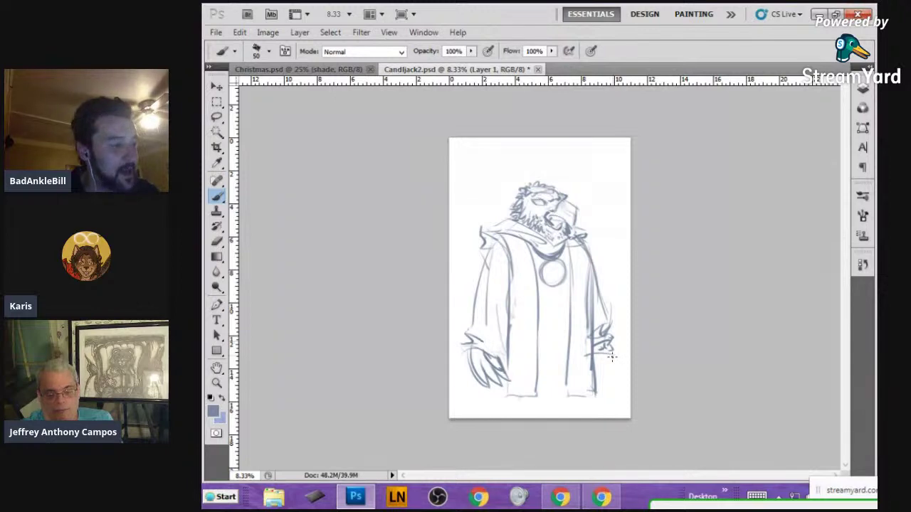
drag(594, 389, 598, 362)
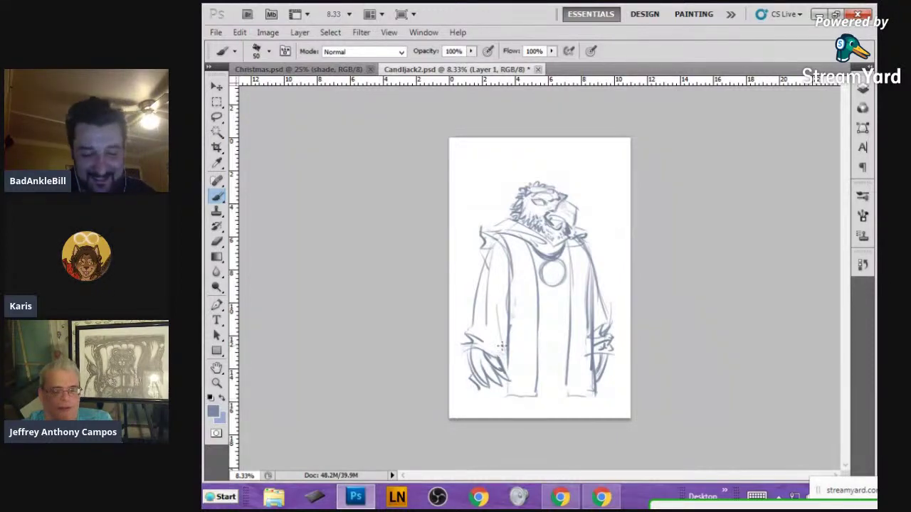
mouse_move(502, 347)
mouse_down()
mouse_move(478, 397)
mouse_move(473, 389)
mouse_move(504, 393)
mouse_move(511, 381)
mouse_move(496, 392)
mouse_move(553, 398)
mouse_move(595, 376)
mouse_move(552, 392)
mouse_move(582, 386)
mouse_move(573, 392)
mouse_move(504, 395)
mouse_move(530, 399)
mouse_move(508, 404)
mouse_move(522, 408)
mouse_move(492, 404)
mouse_move(519, 396)
mouse_move(500, 396)
mouse_move(500, 409)
mouse_move(486, 399)
mouse_move(483, 414)
mouse_move(498, 417)
mouse_move(521, 400)
mouse_move(511, 416)
mouse_move(518, 414)
mouse_move(530, 403)
mouse_move(526, 380)
mouse_move(607, 404)
mouse_move(557, 402)
mouse_move(560, 392)
mouse_move(602, 402)
mouse_up()
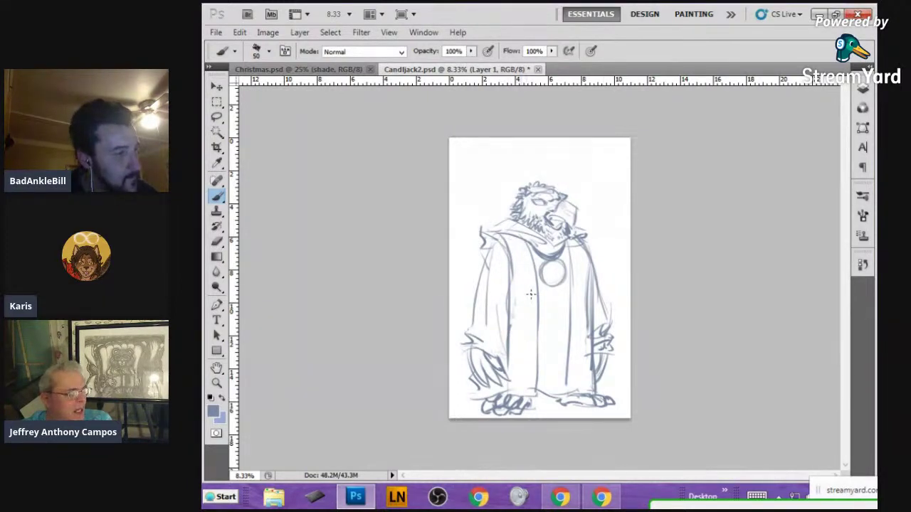
- Move the whole figure sketch upward on the page to leave space beneath the feet
key(v)
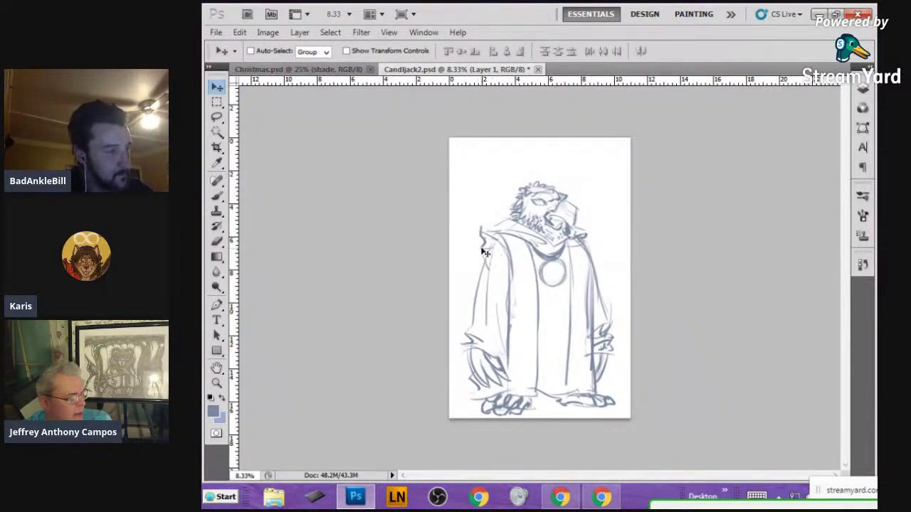
drag(484, 248, 485, 229)
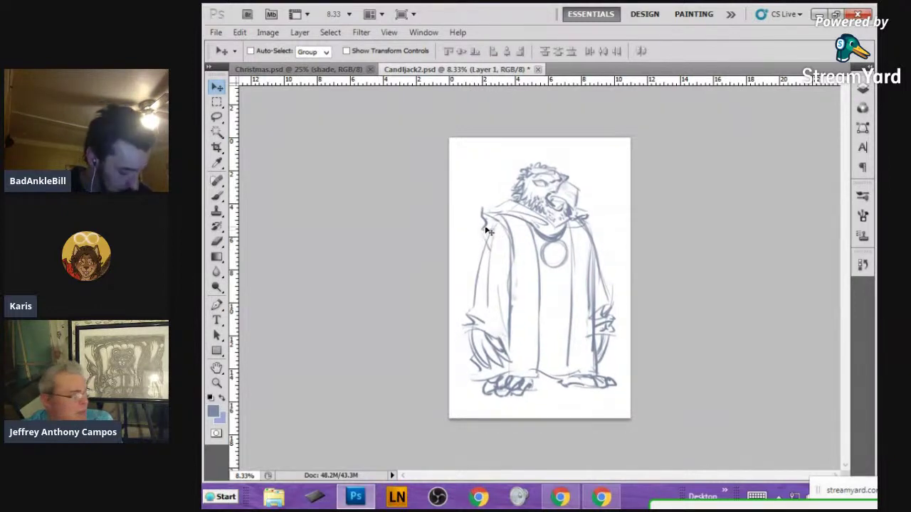
- Lasso the figure's head, scale it proportionally to 107% with Free Transform, and clear the selection
key(l)
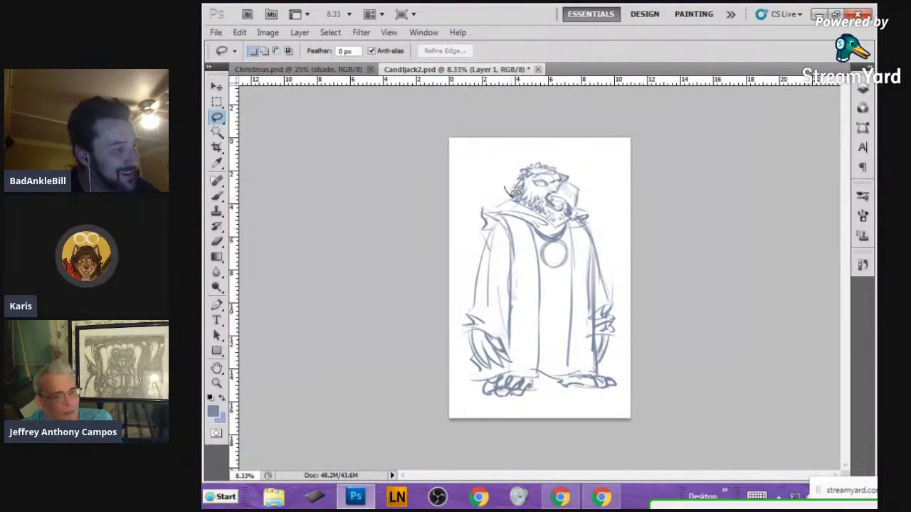
mouse_move(522, 201)
mouse_down()
mouse_move(559, 222)
mouse_move(580, 210)
mouse_move(572, 158)
mouse_move(516, 152)
mouse_move(496, 175)
mouse_up()
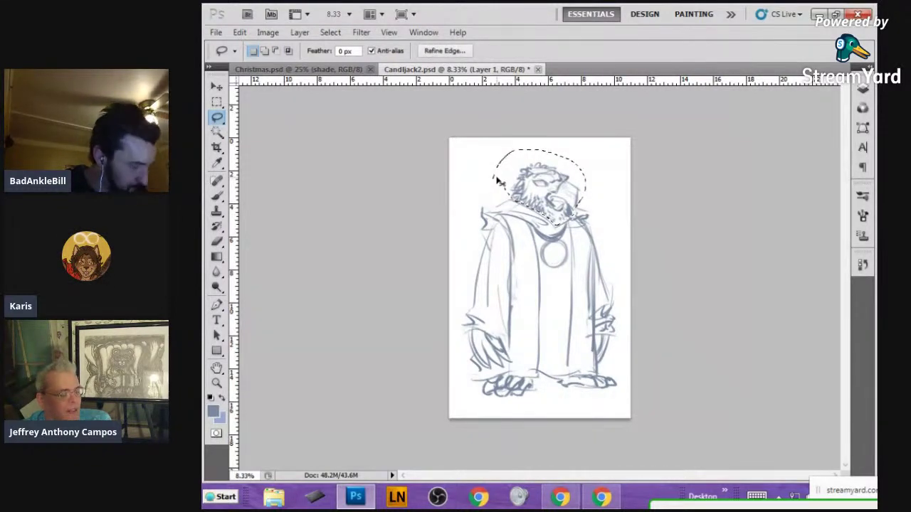
key(ctrl+t)
drag(539, 187, 551, 222)
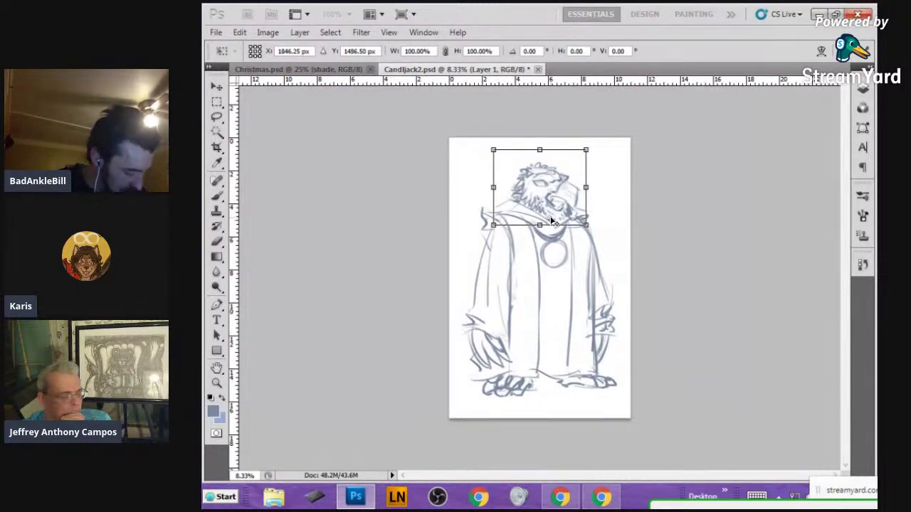
key(Return)
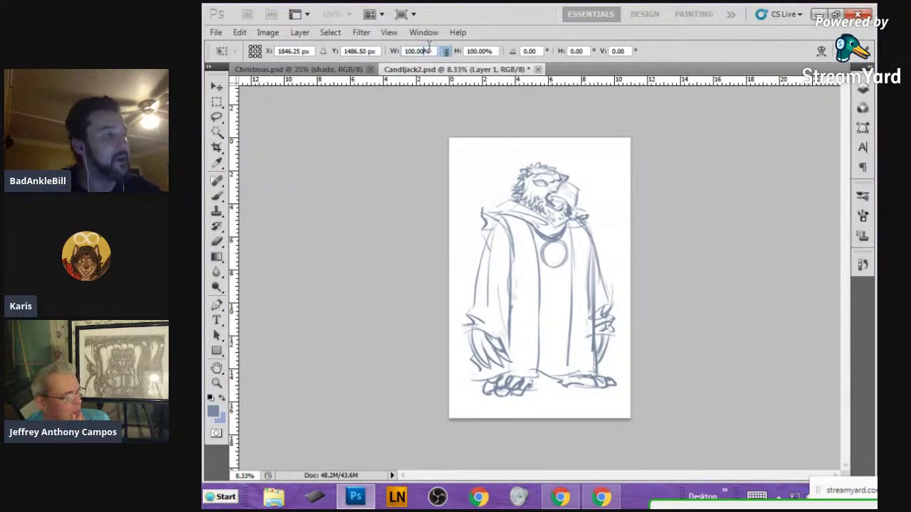
key(Up)
key(Up)
key(Up)
key(Up)
key(Up)
key(Up)
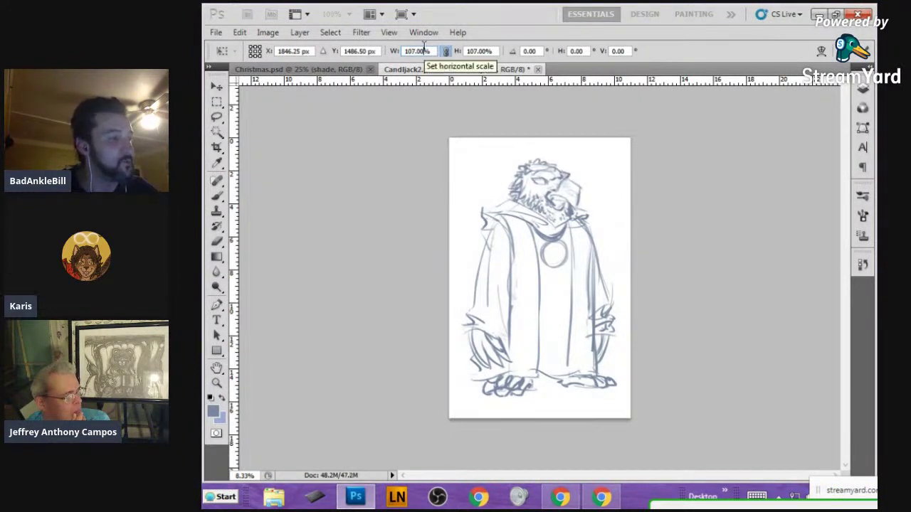
click(217, 104)
click(501, 192)
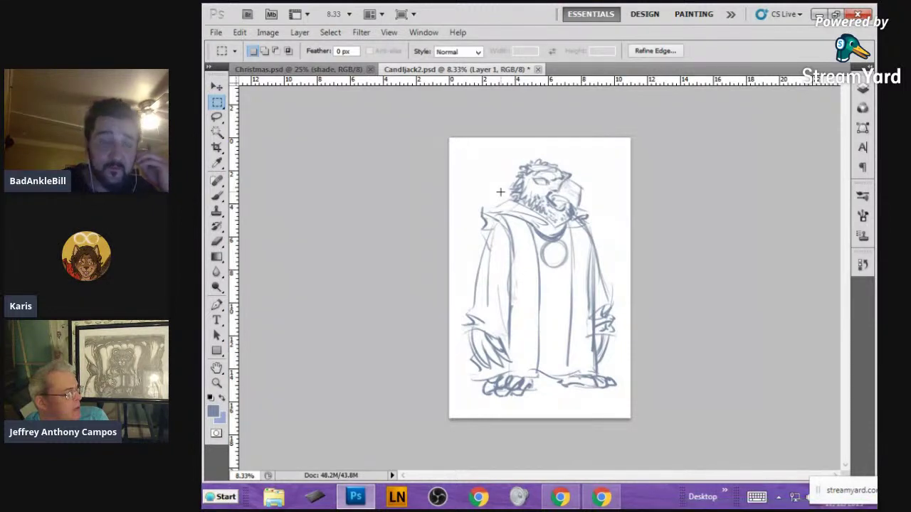
- Reinforce the lines of both feet and the robe's lower hem with the 50 px brush
key(b)
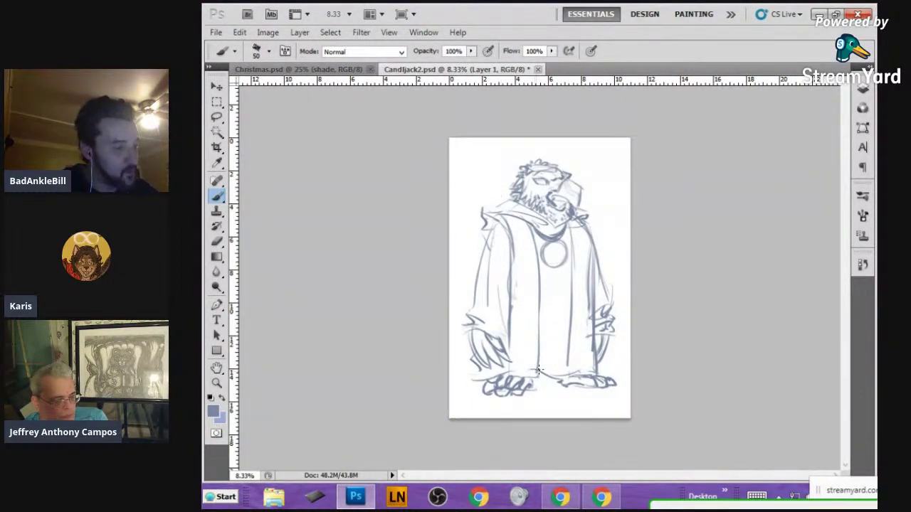
key(m)
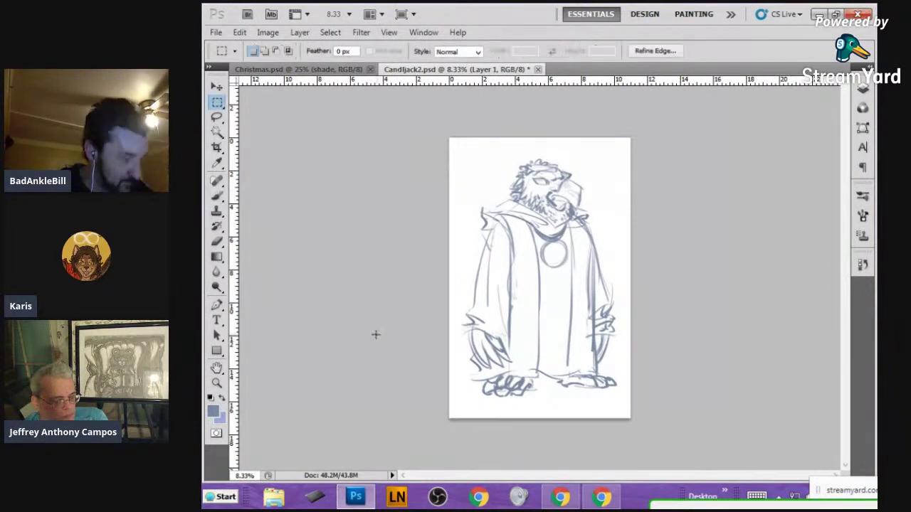
key(b)
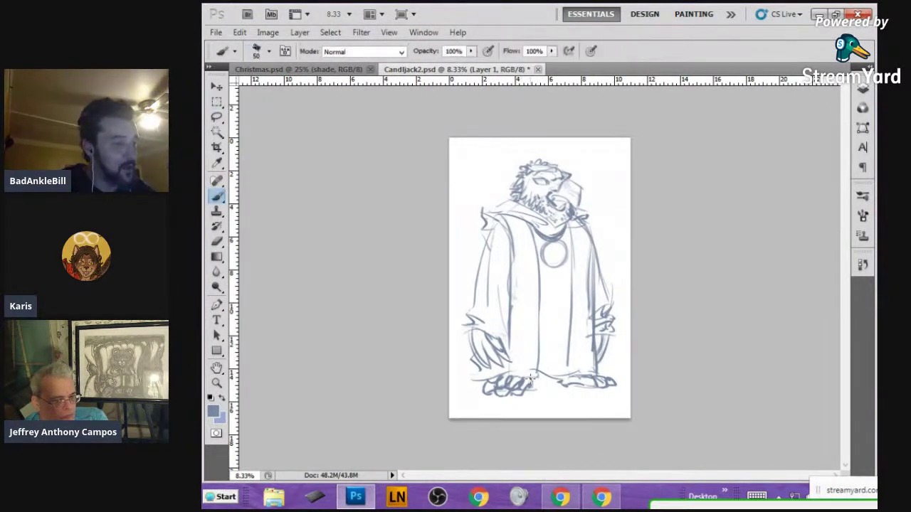
mouse_move(514, 384)
mouse_down()
mouse_move(580, 374)
mouse_move(590, 364)
mouse_up()
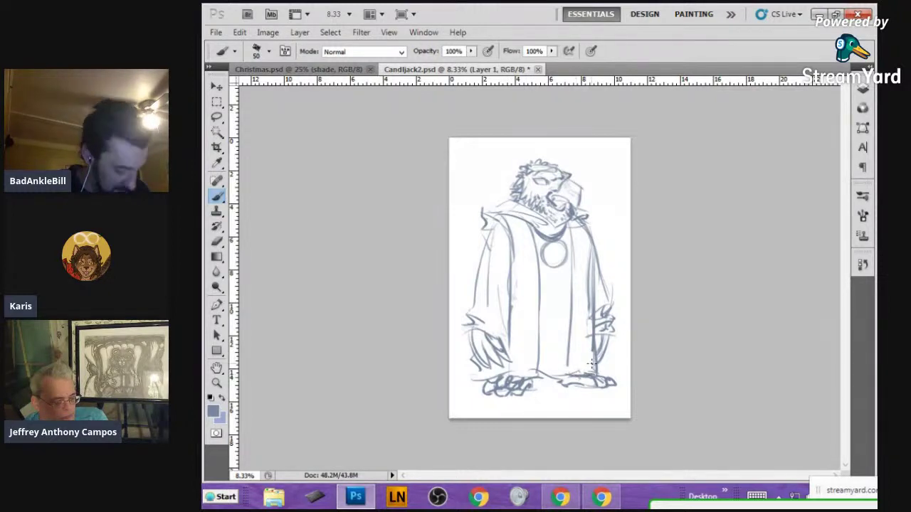
key(ctrl+plus)
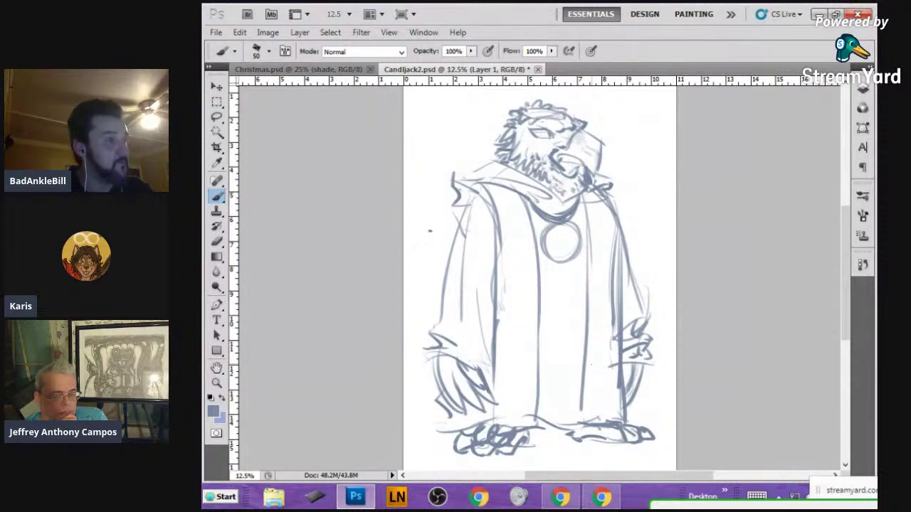
drag(406, 250, 392, 250)
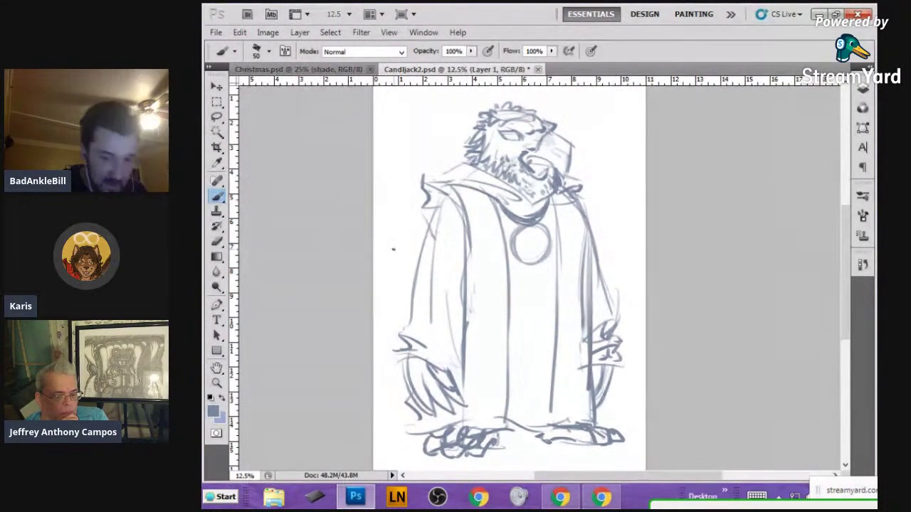
- Reinforce the robe's front edges and hem, and sketch long vertical fold lines down both front panels and the sleeve
drag(490, 199, 503, 242)
mouse_move(552, 194)
mouse_down()
mouse_move(558, 249)
mouse_move(580, 223)
mouse_move(585, 262)
mouse_up()
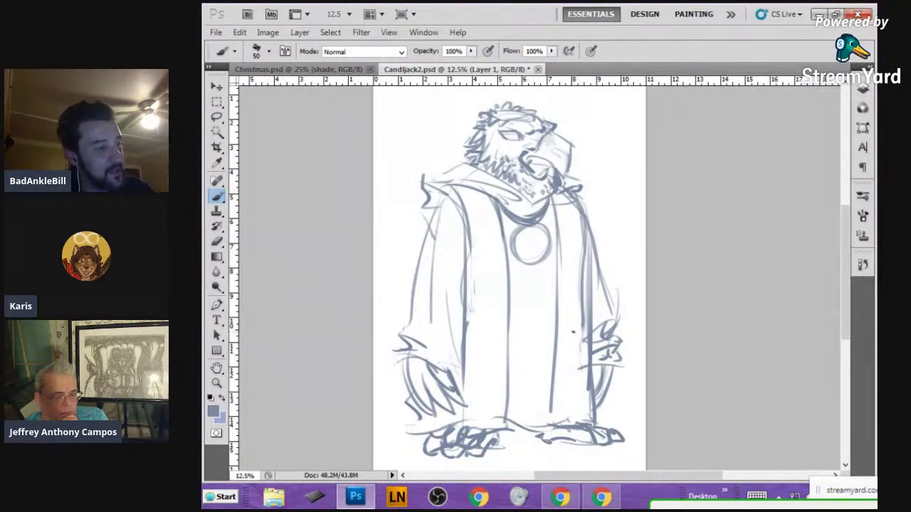
mouse_move(585, 342)
mouse_down()
mouse_move(591, 422)
mouse_move(466, 417)
mouse_up()
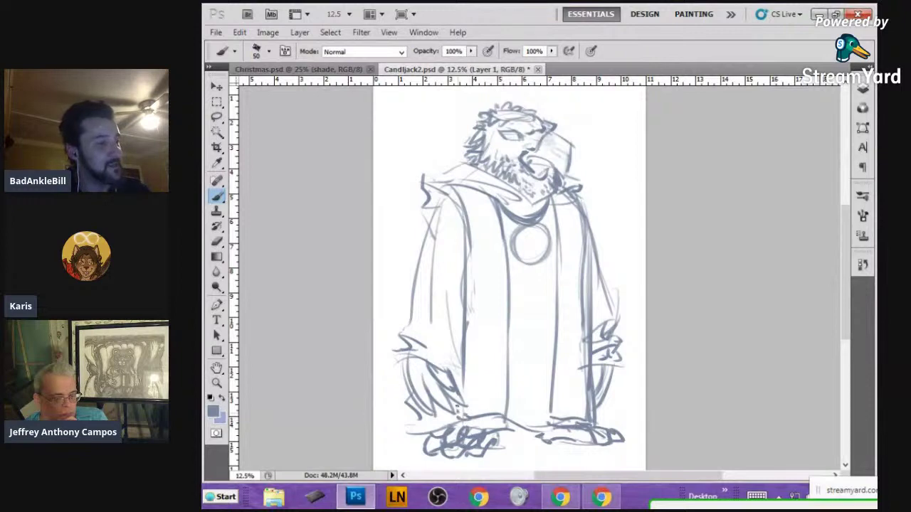
drag(499, 290, 496, 408)
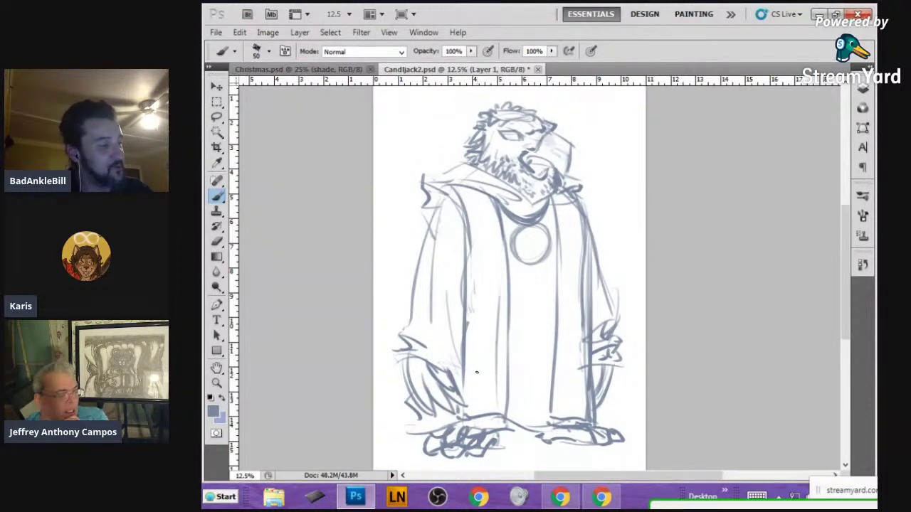
drag(471, 351, 478, 415)
drag(480, 333, 488, 424)
drag(578, 309, 579, 410)
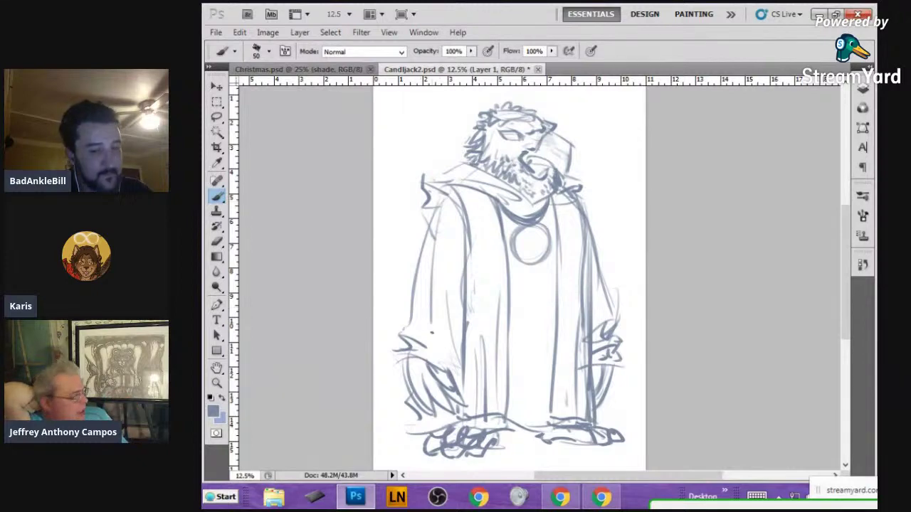
drag(430, 244, 429, 313)
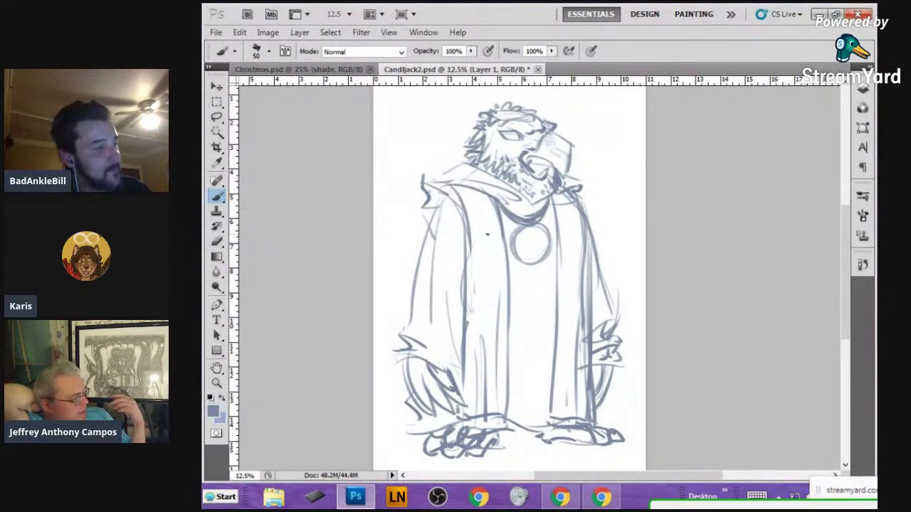
- Add strokes to the robe's collar below the chin and thicken the hair along the figure's forehead
drag(572, 202, 545, 208)
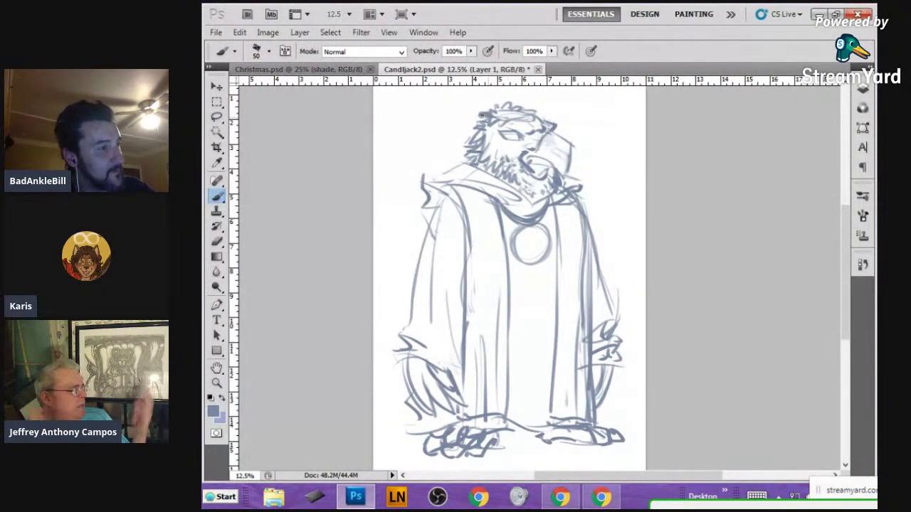
drag(502, 120, 526, 115)
drag(513, 116, 531, 110)
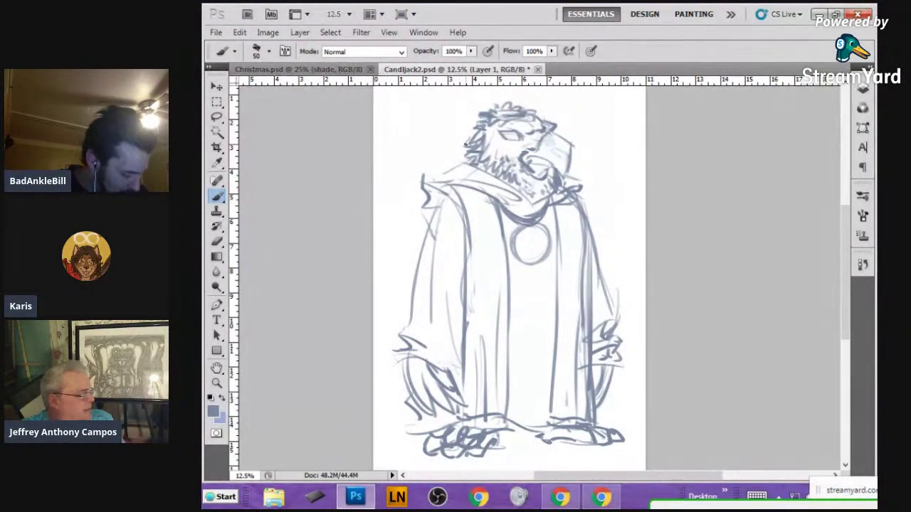
key(m)
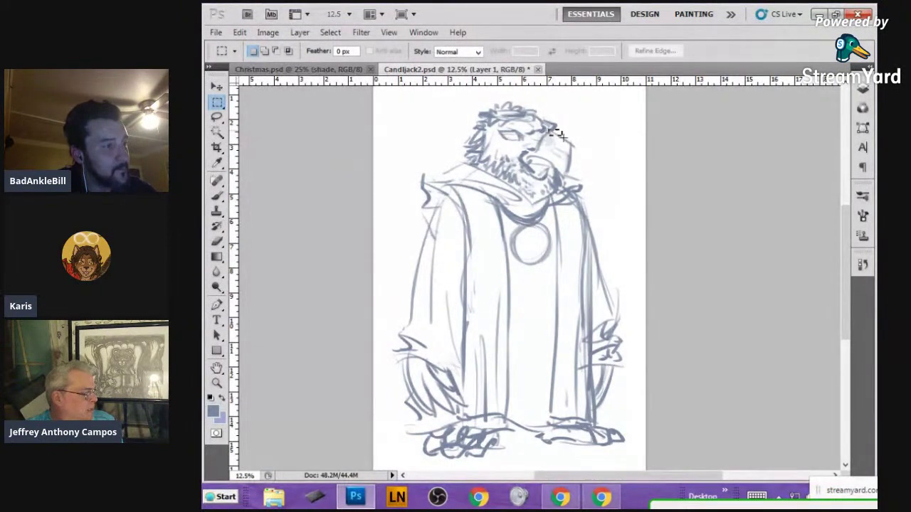
drag(547, 126, 562, 139)
key(ctrl+c)
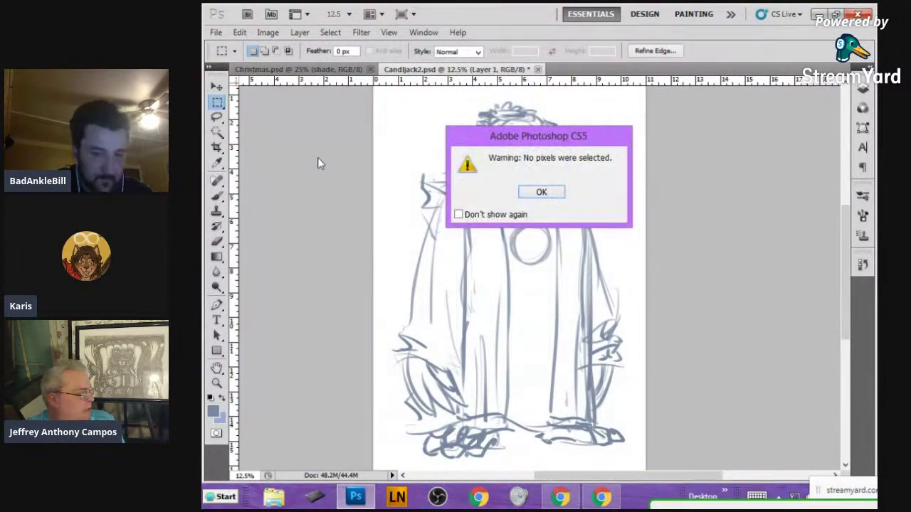
click(538, 189)
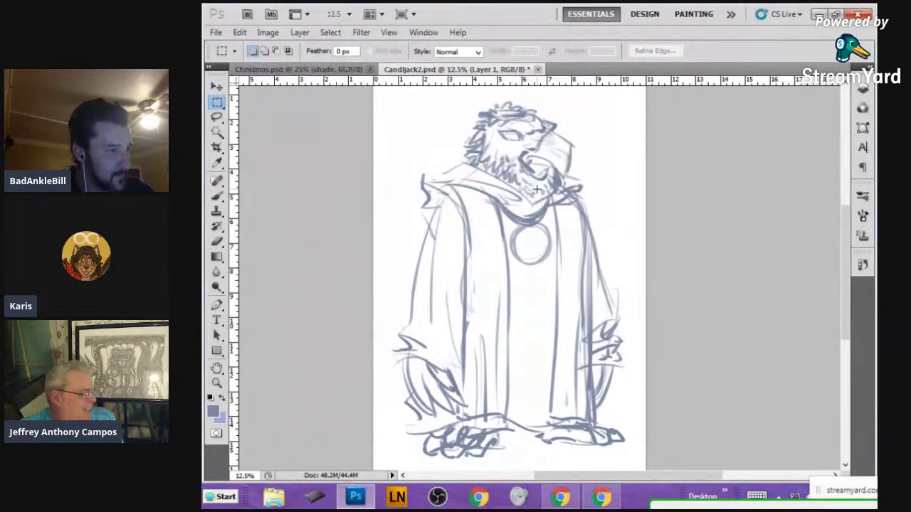
- Lasso the muzzle, widen it to 110.69% with Free Transform, nudge it slightly upward, apply the change and clear the selection
key(l)
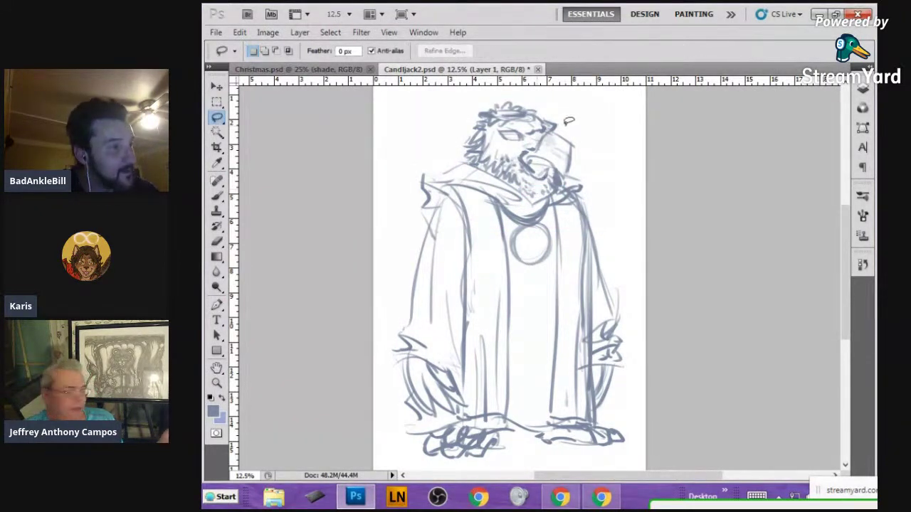
mouse_move(566, 123)
mouse_down()
mouse_move(526, 155)
mouse_move(539, 178)
mouse_move(559, 166)
mouse_move(570, 176)
mouse_move(580, 152)
mouse_move(574, 125)
mouse_move(561, 130)
mouse_up()
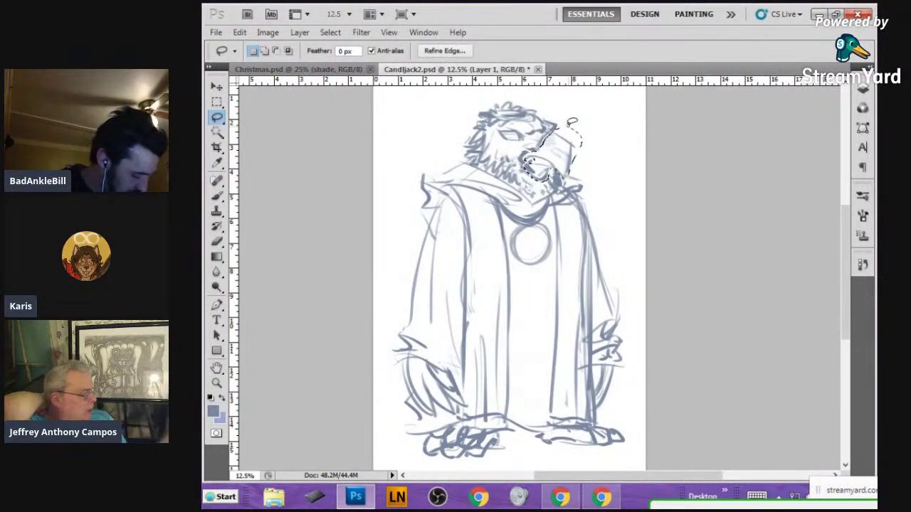
key(ctrl+d)
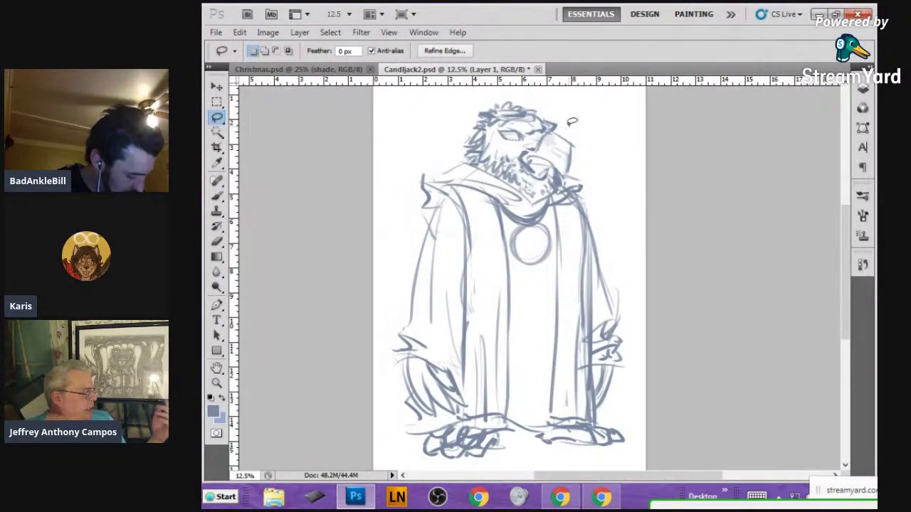
key(ctrl+t)
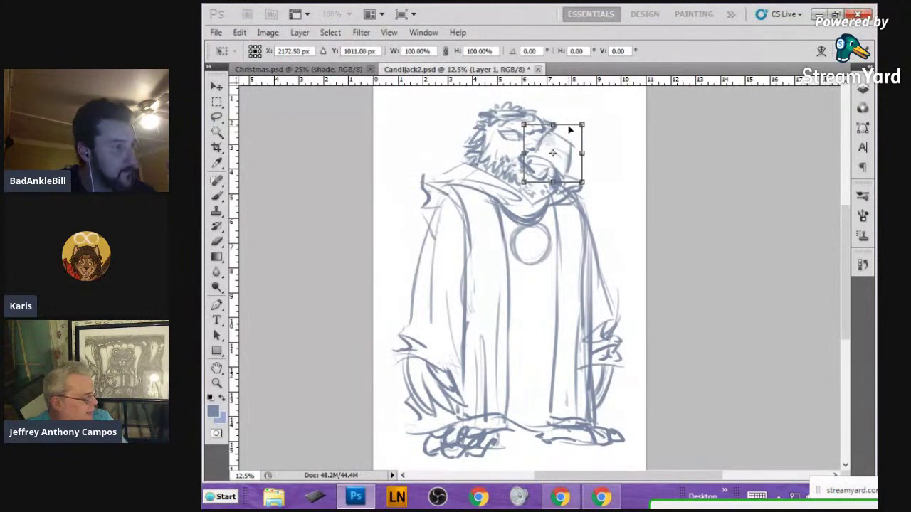
drag(581, 152, 588, 152)
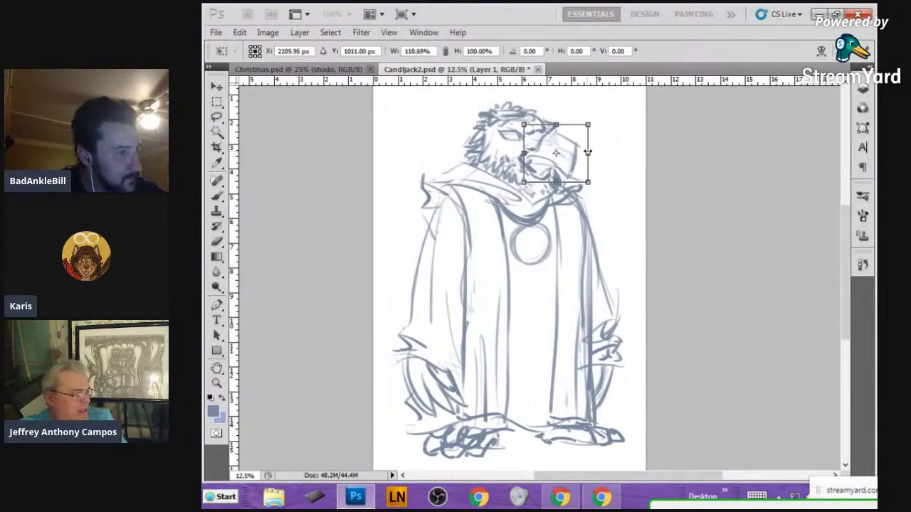
key(Up)
key(Up)
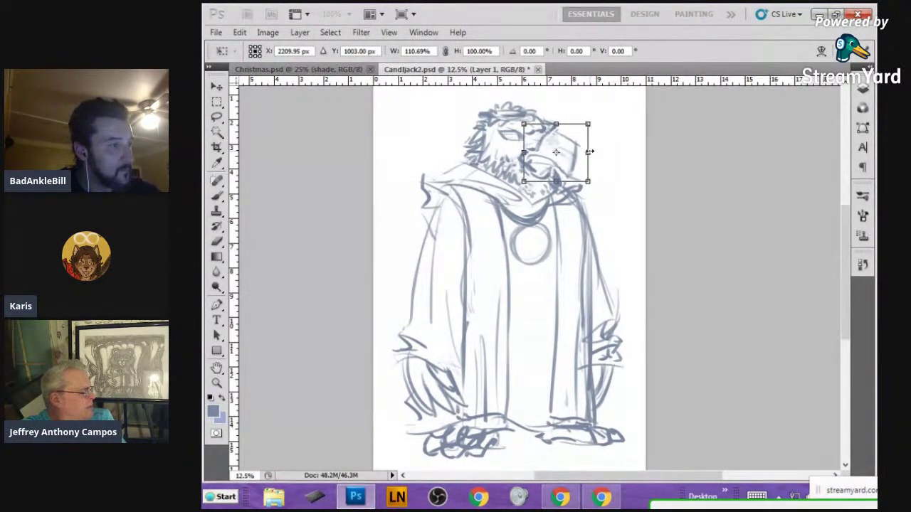
key(Down)
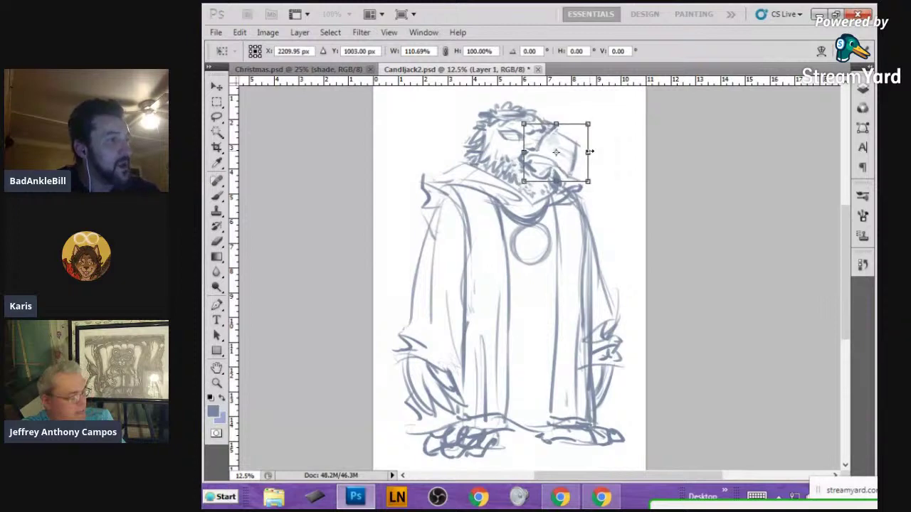
key(Up)
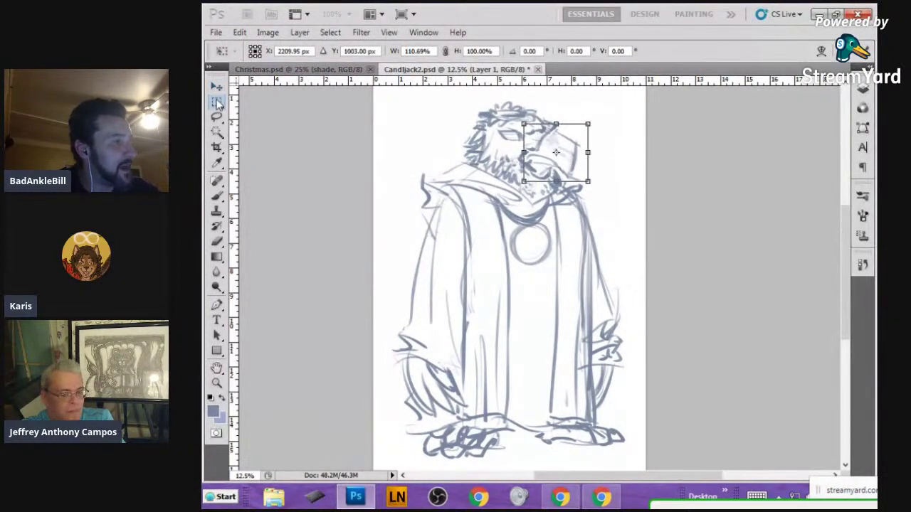
key(Up)
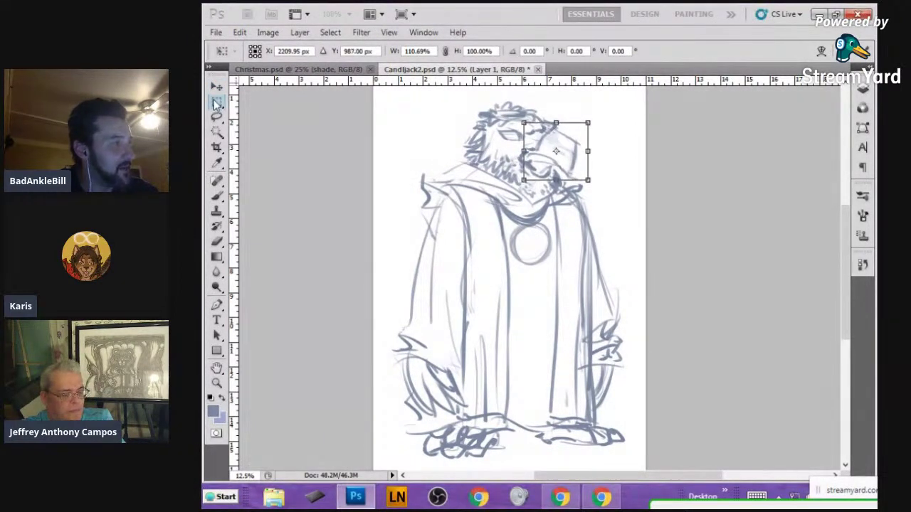
click(218, 102)
click(521, 190)
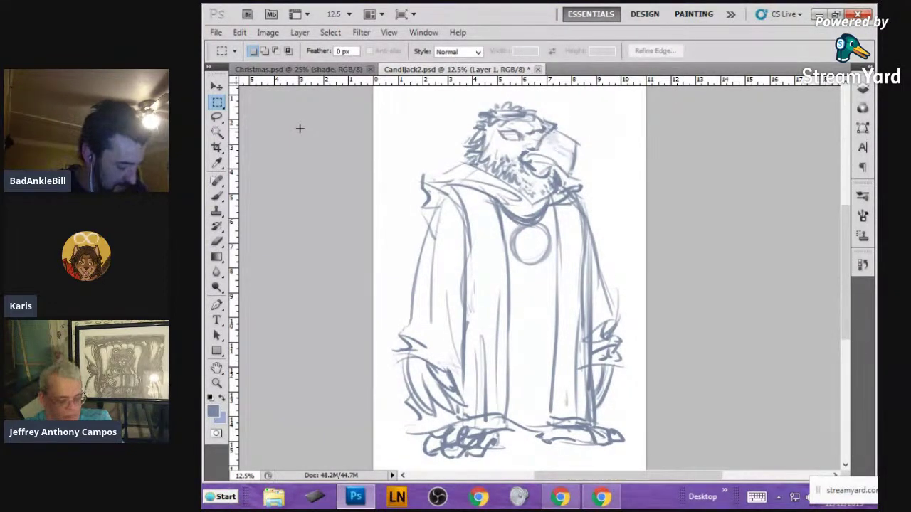
- Brush shaggy fur tufts behind the neck down to the shoulder and along the far side of the collar
key(b)
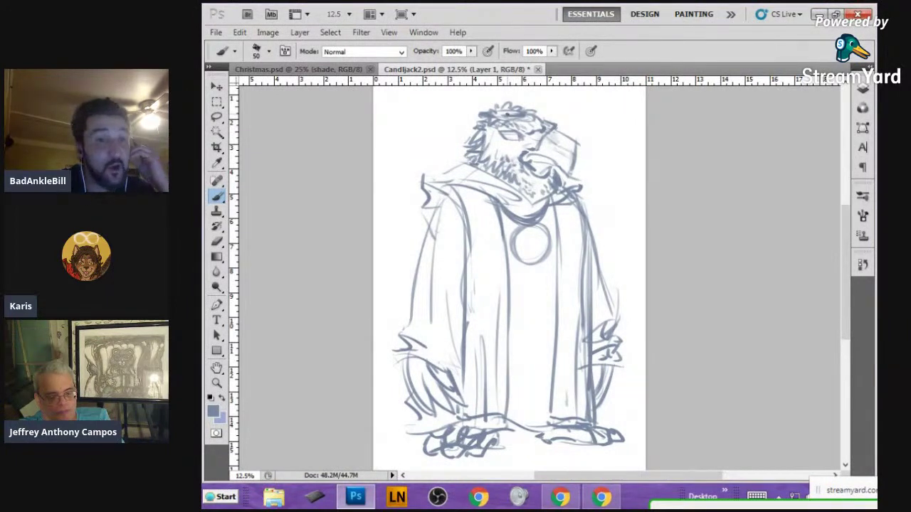
mouse_move(475, 156)
mouse_down()
mouse_move(443, 174)
mouse_move(449, 165)
mouse_up()
mouse_move(460, 162)
mouse_down()
mouse_move(441, 175)
mouse_move(486, 173)
mouse_up()
drag(483, 163, 475, 168)
drag(584, 184, 570, 195)
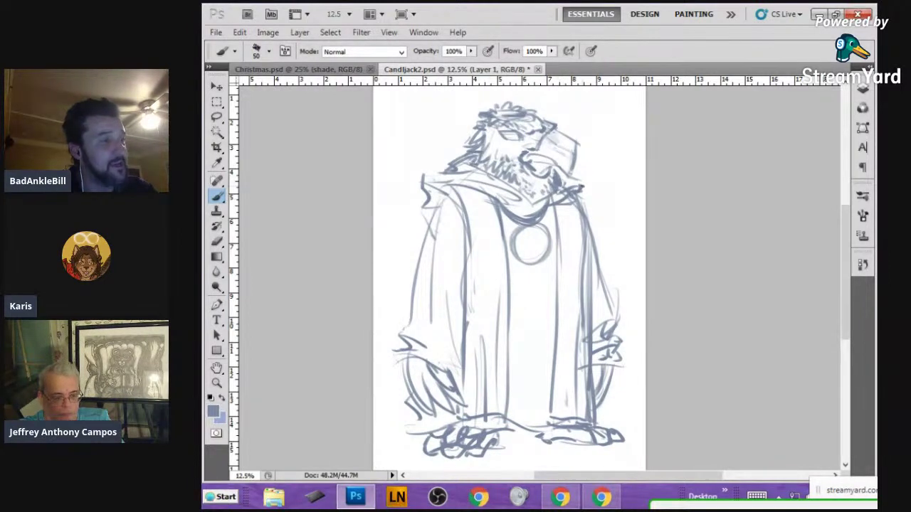
- Strengthen the folds of the hood and the neckline above the medallion, and darken the figure's eye
mouse_move(467, 185)
mouse_down()
mouse_move(524, 208)
mouse_move(541, 204)
mouse_up()
drag(423, 178, 429, 192)
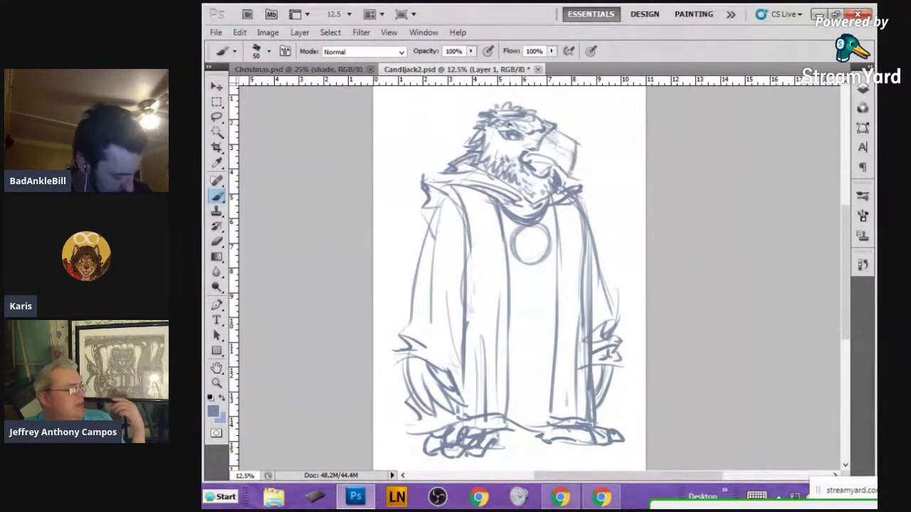
drag(508, 125, 509, 132)
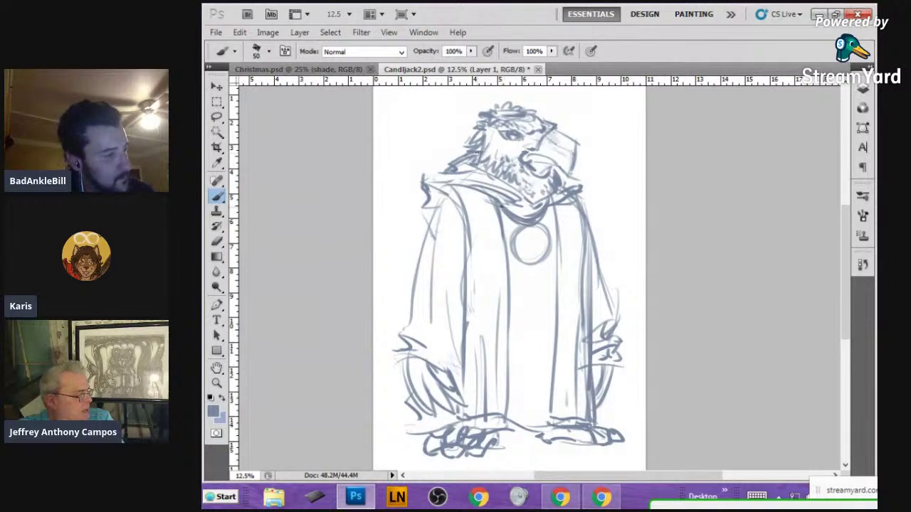
mouse_move(502, 209)
mouse_down()
mouse_move(527, 225)
mouse_move(538, 221)
mouse_up()
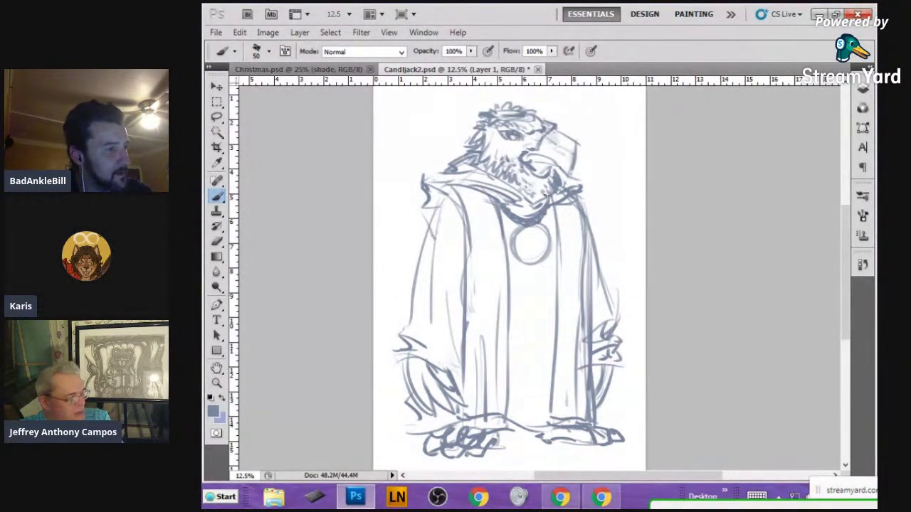
- Add short fur strokes on the muzzle's underside and denser shaggy tufts down the back of the head
drag(555, 165, 555, 169)
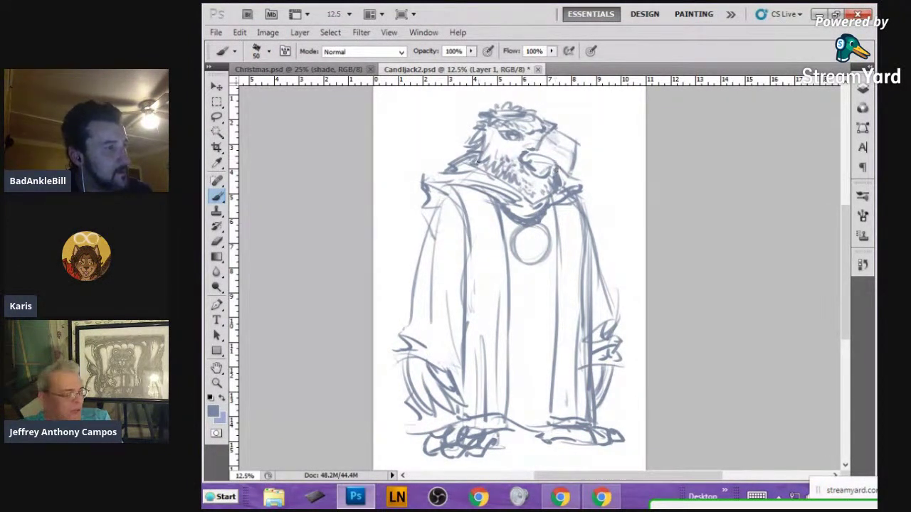
drag(469, 157, 470, 163)
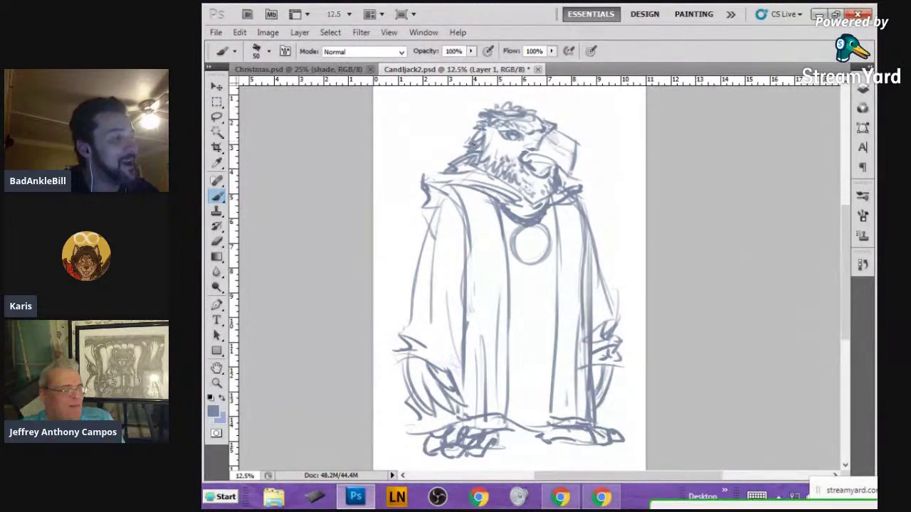
drag(467, 134, 479, 138)
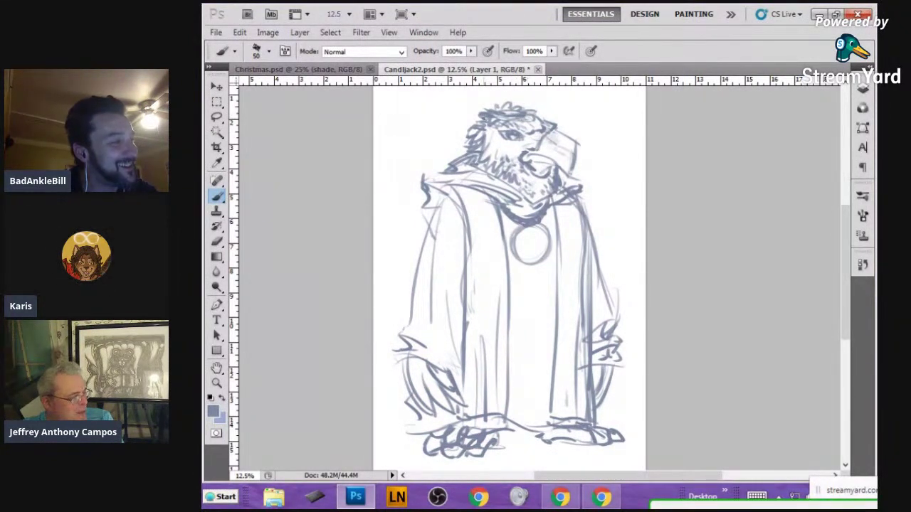
drag(485, 115, 477, 128)
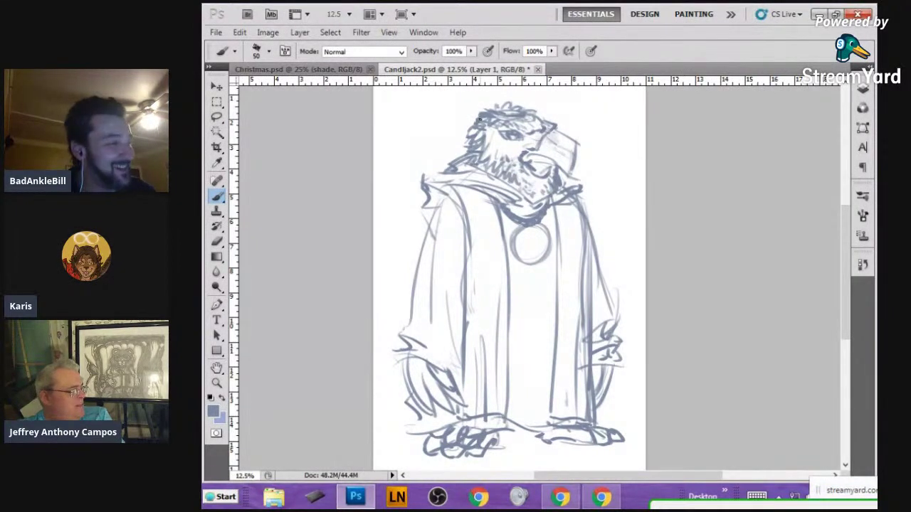
- Sketch creases over the robe's chest and sleeves, and give the sleeves' outer edges ragged, torn contours
mouse_move(571, 194)
mouse_down()
mouse_move(567, 229)
mouse_move(581, 227)
mouse_up()
mouse_move(483, 187)
mouse_down()
mouse_move(486, 221)
mouse_move(486, 192)
mouse_up()
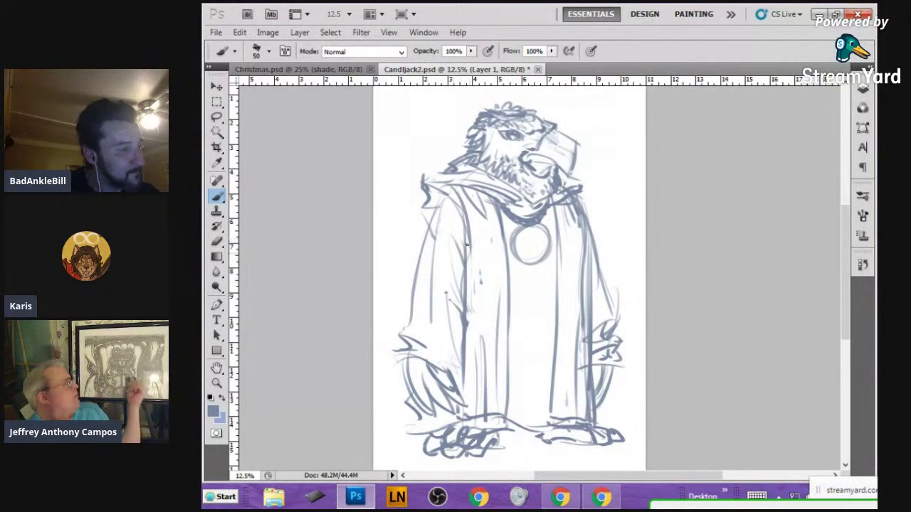
mouse_move(416, 265)
mouse_down()
mouse_move(410, 317)
mouse_move(427, 287)
mouse_move(396, 336)
mouse_up()
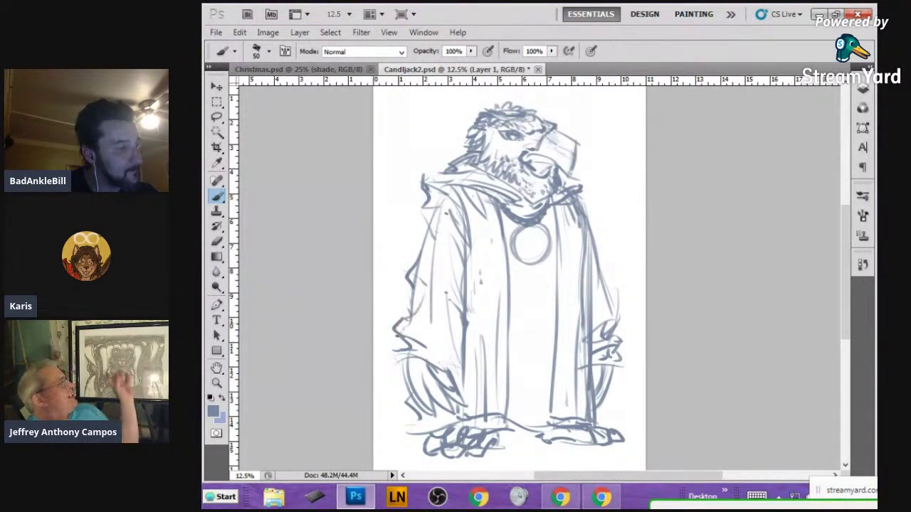
drag(609, 311, 596, 273)
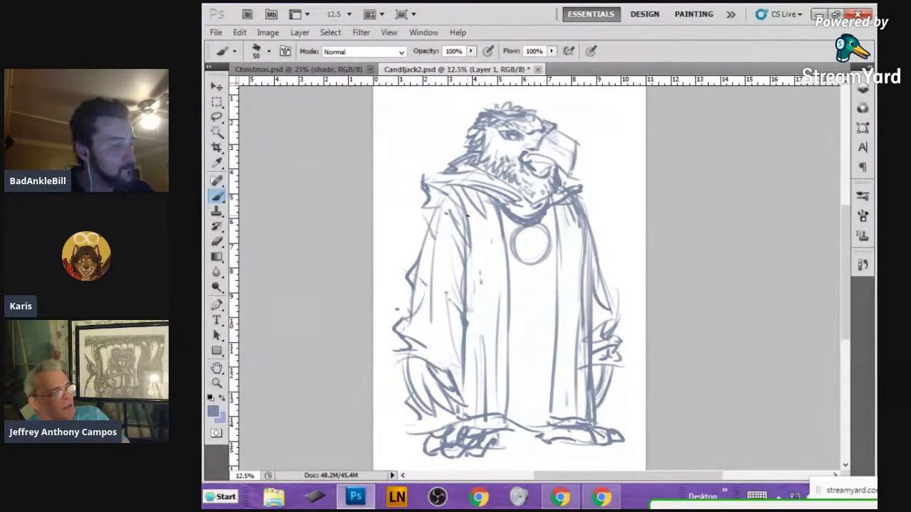
- Redraw both feet with longer clawed toes and darken their tops beneath the robe's hem
mouse_move(474, 446)
mouse_down()
mouse_move(463, 469)
mouse_move(477, 457)
mouse_move(447, 444)
mouse_move(437, 463)
mouse_move(452, 459)
mouse_move(422, 455)
mouse_up()
mouse_move(580, 437)
mouse_down()
mouse_move(608, 448)
mouse_move(613, 427)
mouse_move(604, 435)
mouse_move(624, 447)
mouse_move(608, 439)
mouse_move(635, 447)
mouse_up()
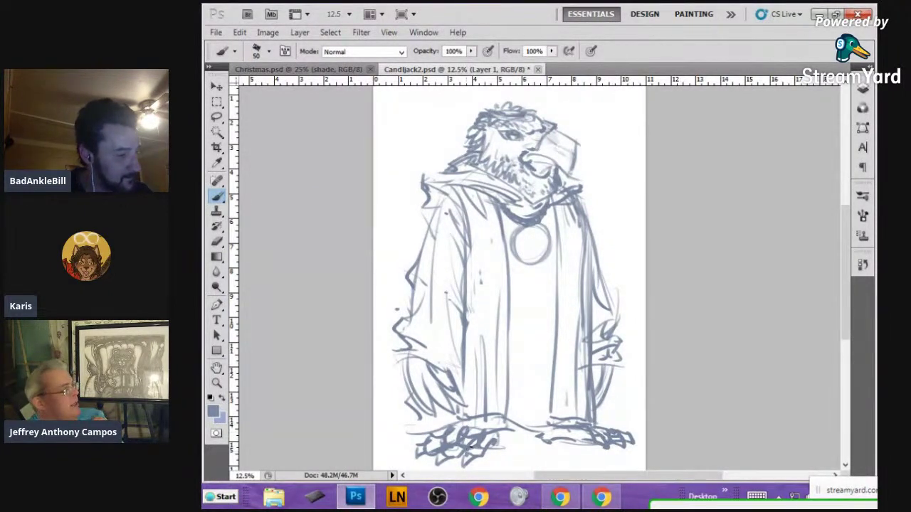
mouse_move(468, 441)
mouse_down()
mouse_move(478, 453)
mouse_move(492, 436)
mouse_move(457, 453)
mouse_move(474, 438)
mouse_move(446, 440)
mouse_up()
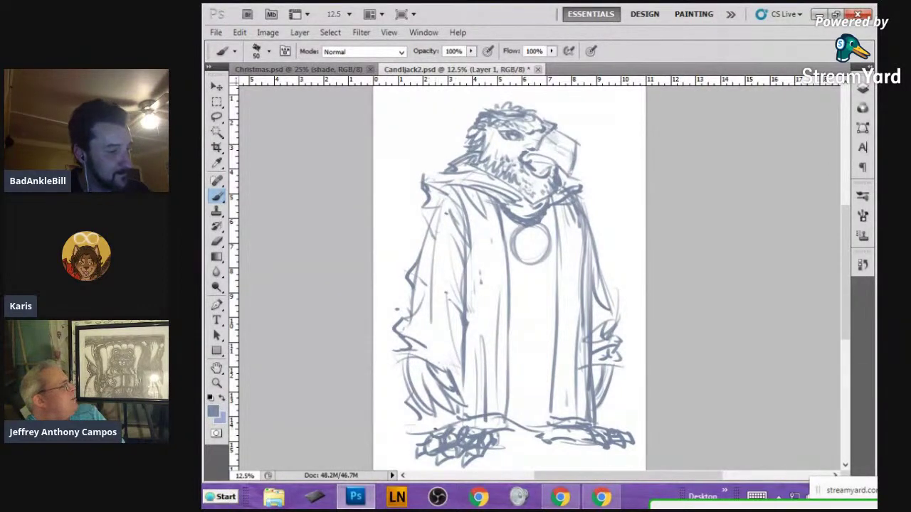
mouse_move(565, 430)
mouse_down()
mouse_move(581, 441)
mouse_move(599, 435)
mouse_up()
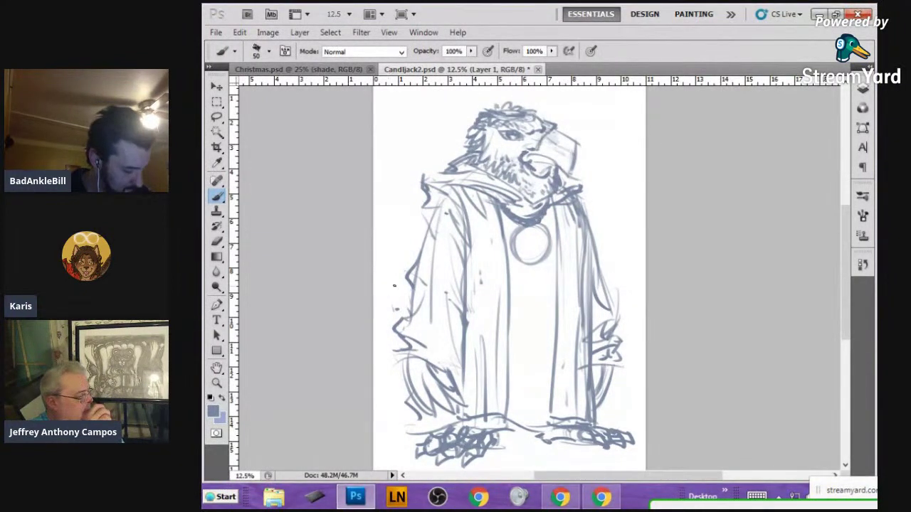
- Erase the stray marks outside the drawing's left sleeve and add long vertical trim lines down the robe's two front bands
key(e)
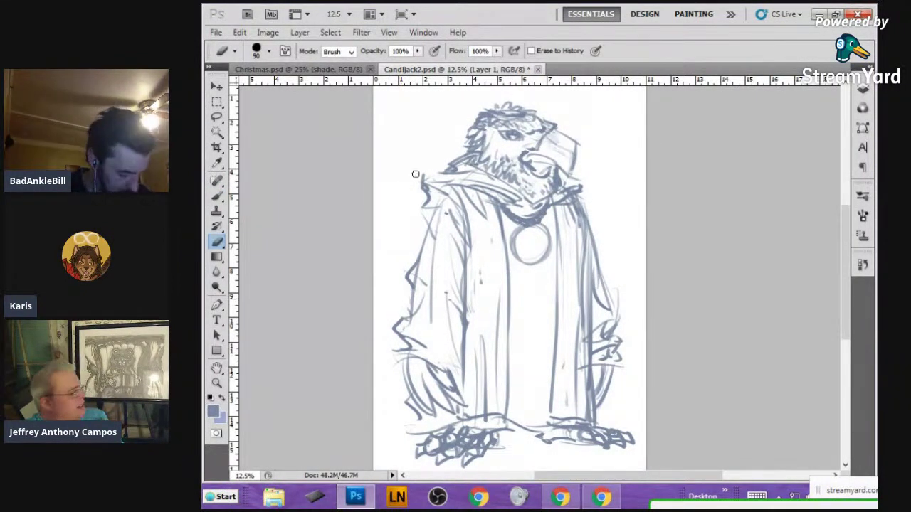
key(b)
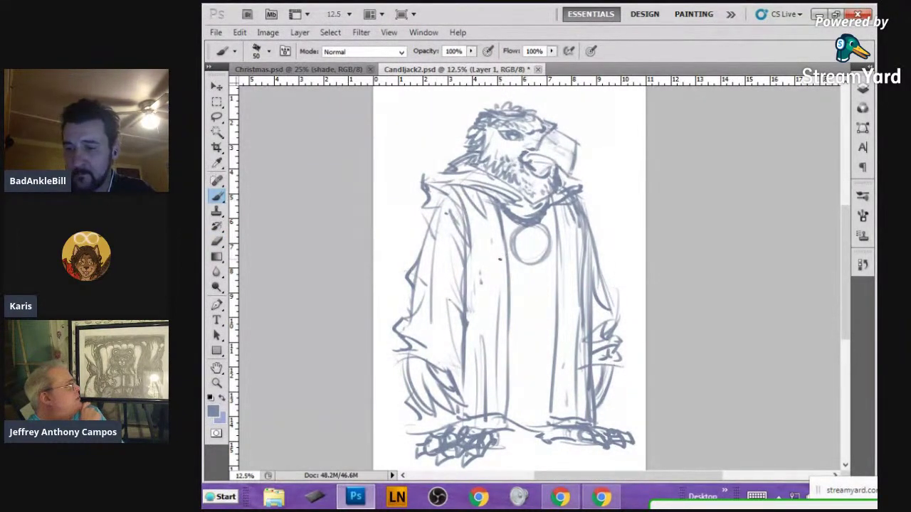
mouse_move(485, 197)
mouse_down()
mouse_move(501, 271)
mouse_move(503, 420)
mouse_move(468, 371)
mouse_move(472, 265)
mouse_move(470, 287)
mouse_move(455, 184)
mouse_move(468, 212)
mouse_up()
mouse_move(555, 197)
mouse_down()
mouse_move(563, 283)
mouse_move(555, 420)
mouse_up()
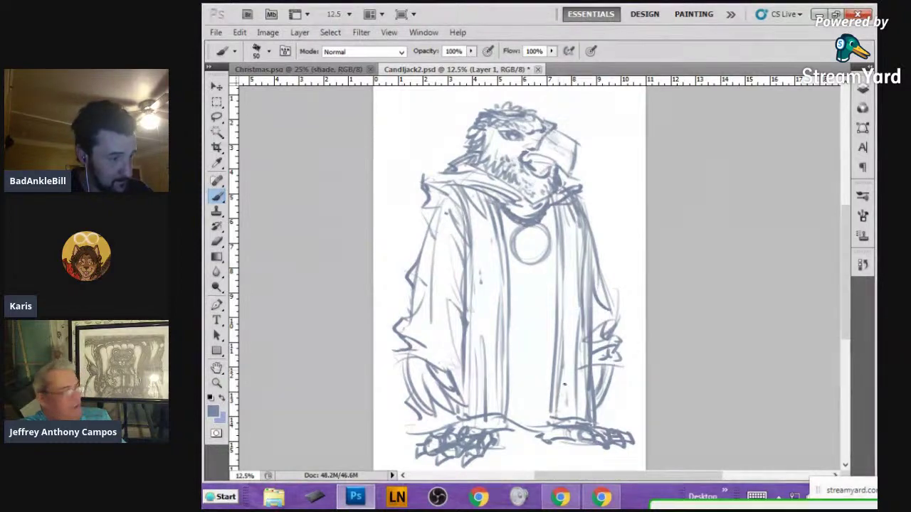
drag(581, 226, 582, 418)
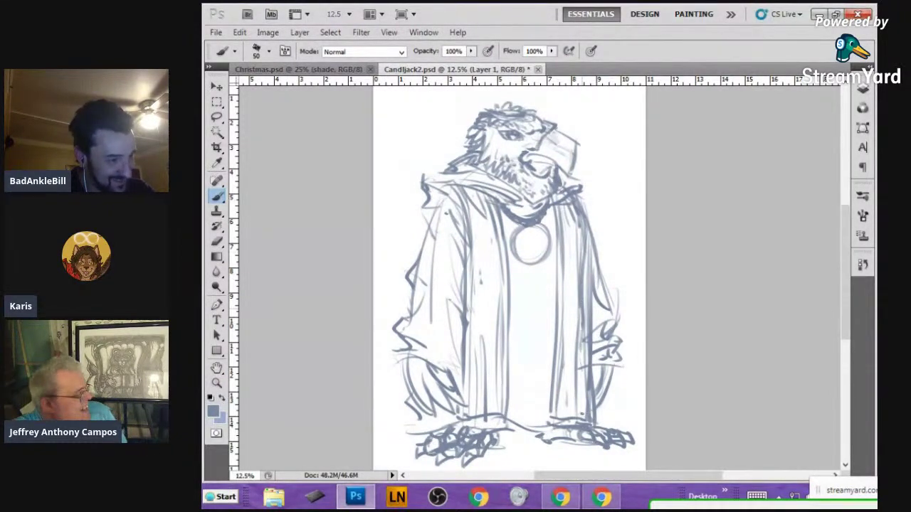
drag(582, 350, 582, 424)
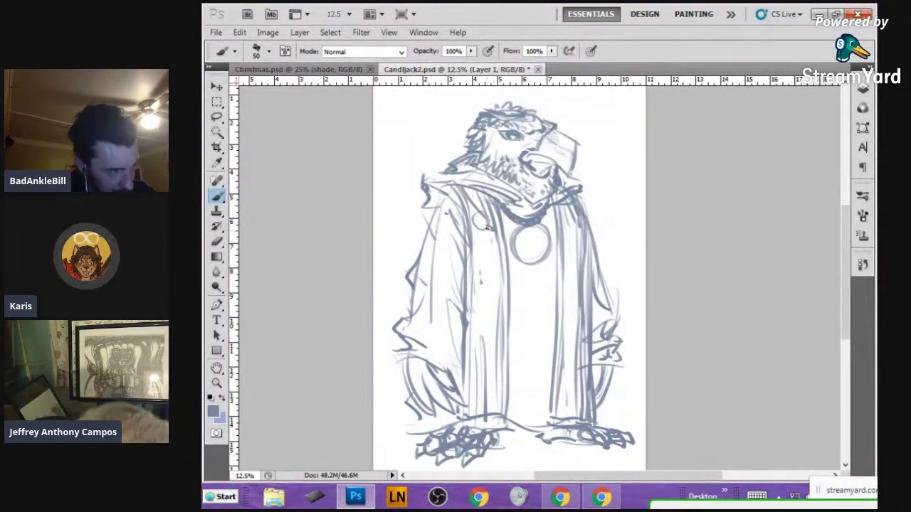
- Sketch three evenly spaced emblems, each a rounded top with claw-like toes, down each of the robe's two front bands
mouse_move(484, 226)
mouse_down()
mouse_move(489, 236)
mouse_move(477, 232)
mouse_up()
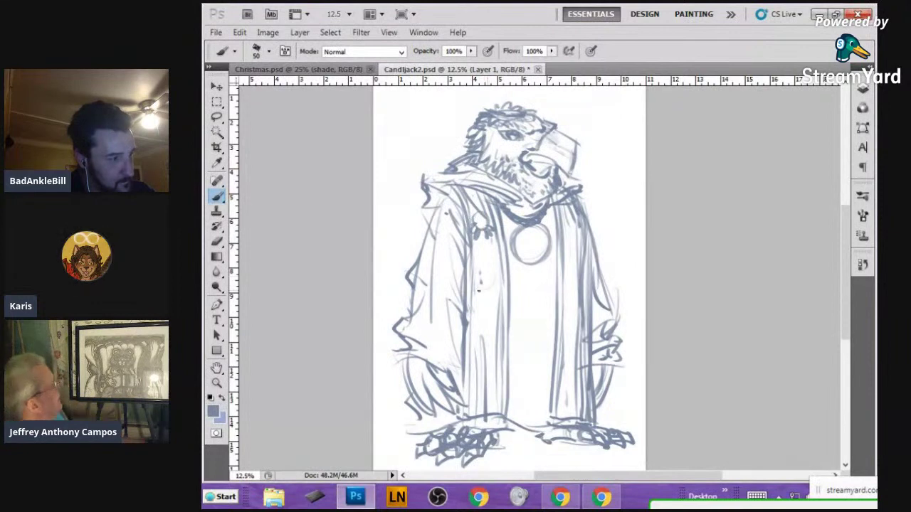
mouse_move(493, 288)
mouse_down()
mouse_move(486, 279)
mouse_move(487, 290)
mouse_move(476, 286)
mouse_up()
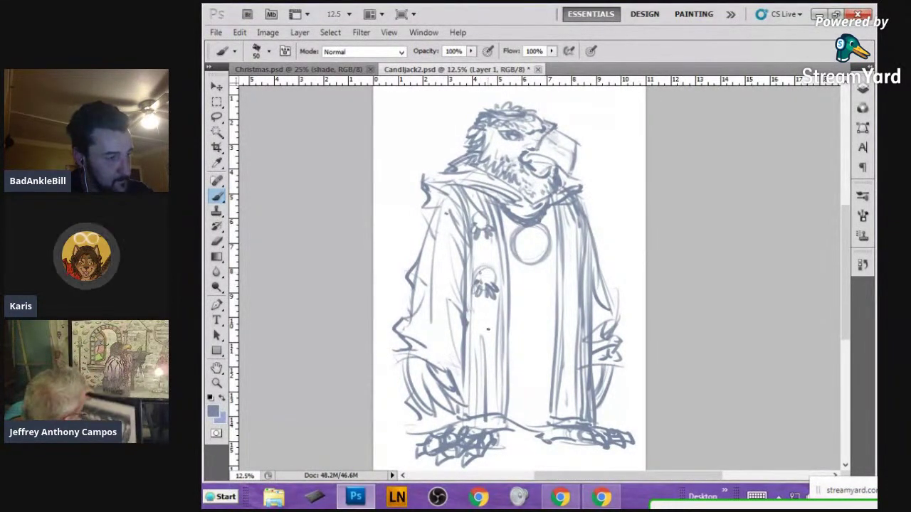
mouse_move(491, 325)
mouse_down()
mouse_move(475, 350)
mouse_move(492, 335)
mouse_move(478, 347)
mouse_move(489, 354)
mouse_up()
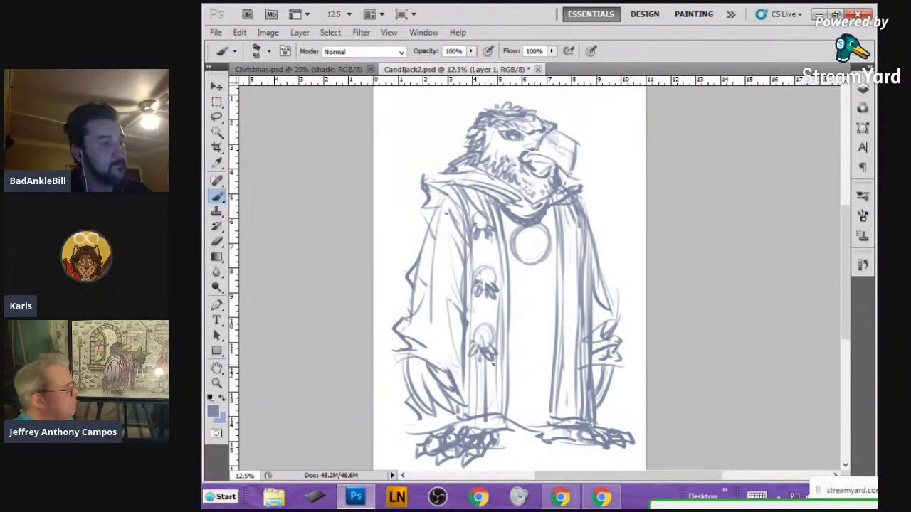
drag(567, 218, 564, 245)
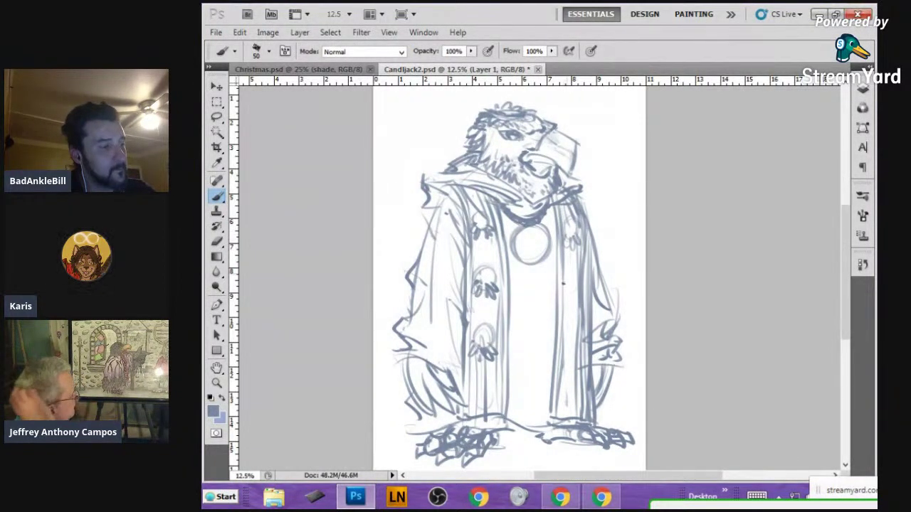
mouse_move(563, 284)
mouse_down()
mouse_move(573, 270)
mouse_move(578, 301)
mouse_move(567, 286)
mouse_up()
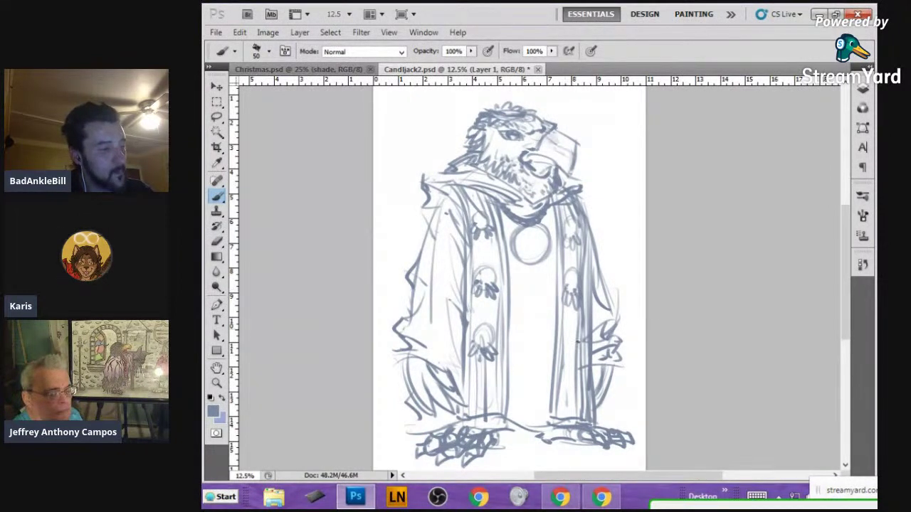
mouse_move(578, 341)
mouse_down()
mouse_move(572, 361)
mouse_move(575, 332)
mouse_move(569, 364)
mouse_move(565, 355)
mouse_up()
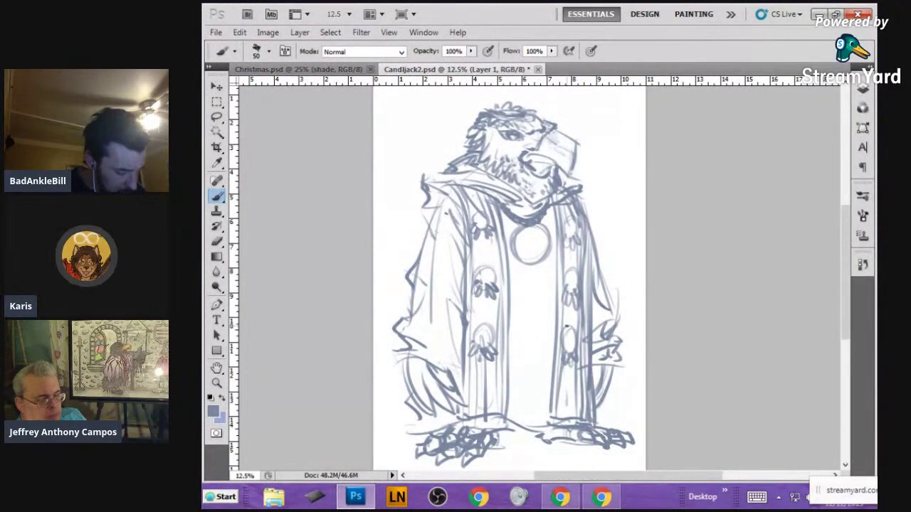
- Draw drapery folds on the inner robe from around the medallion down to the hem, and reinforce the neckline above it
drag(528, 321, 524, 421)
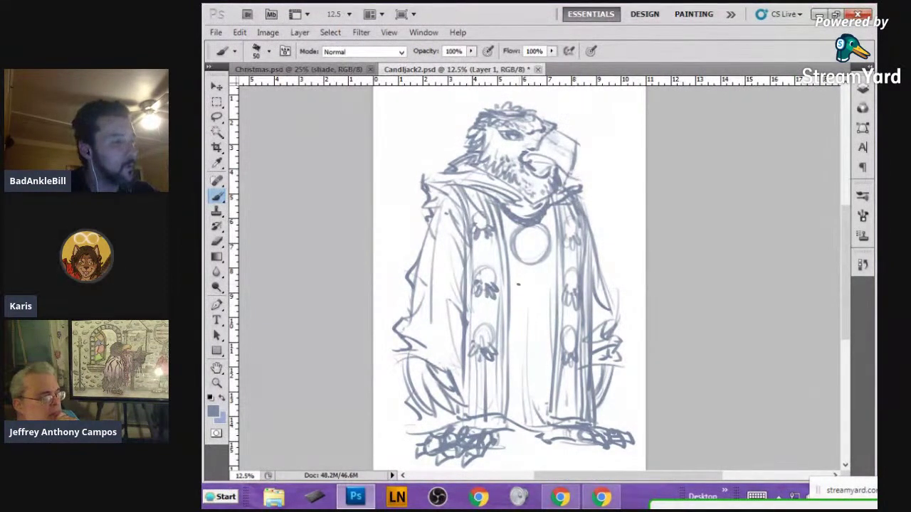
mouse_move(551, 246)
mouse_down()
mouse_move(553, 269)
mouse_move(537, 307)
mouse_up()
drag(507, 273, 528, 254)
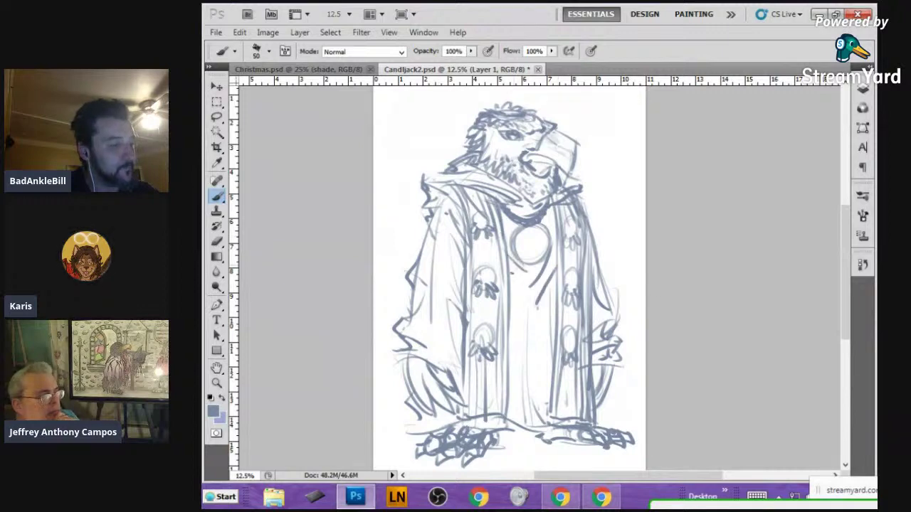
mouse_move(514, 310)
mouse_down()
mouse_move(528, 332)
mouse_move(536, 420)
mouse_up()
drag(511, 387, 511, 414)
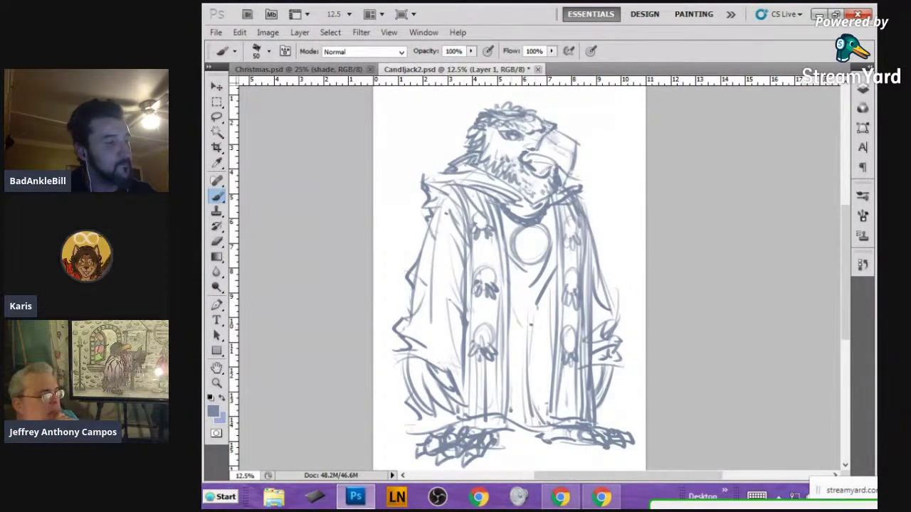
drag(555, 219, 550, 256)
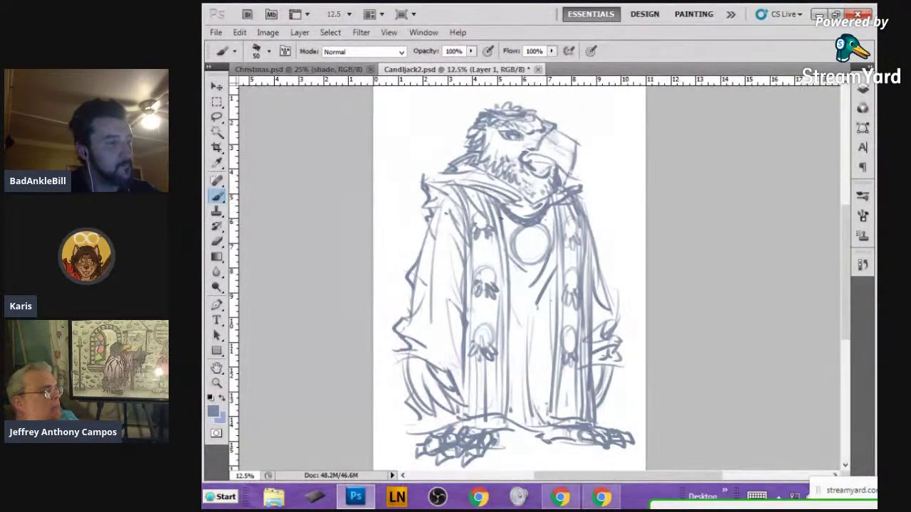
mouse_move(511, 211)
mouse_down()
mouse_move(502, 228)
mouse_move(520, 206)
mouse_move(511, 217)
mouse_up()
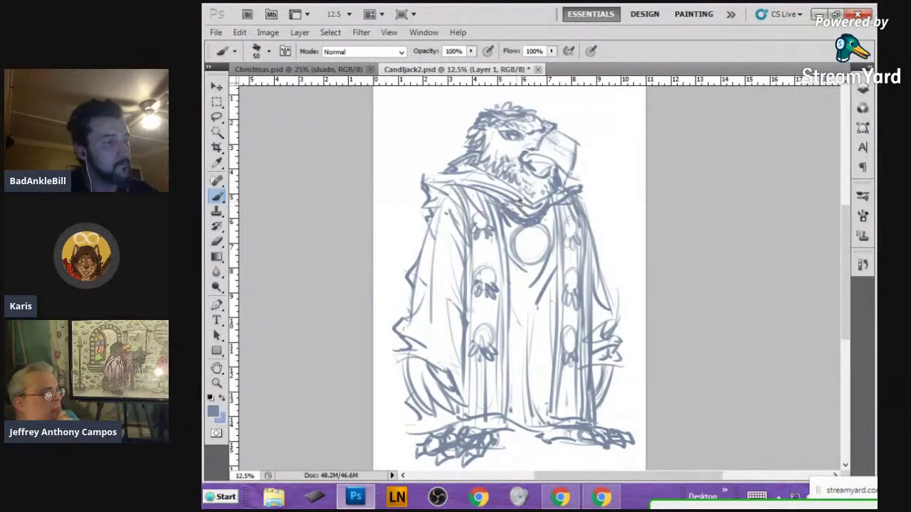
- Add darker creases along the inner edge and cuff of the drawing's left sleeve
drag(441, 291, 460, 319)
drag(438, 357, 461, 378)
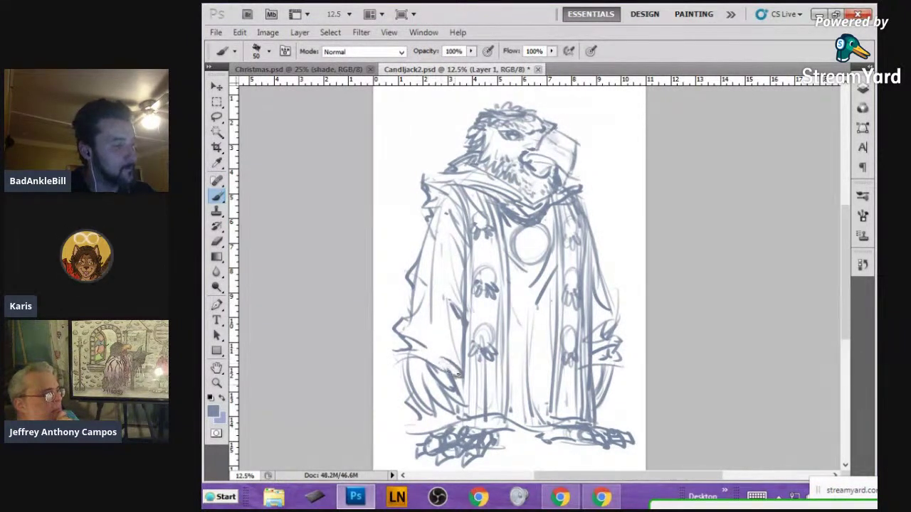
mouse_move(455, 323)
mouse_down()
mouse_move(441, 365)
mouse_move(461, 372)
mouse_move(454, 369)
mouse_up()
drag(436, 353, 430, 344)
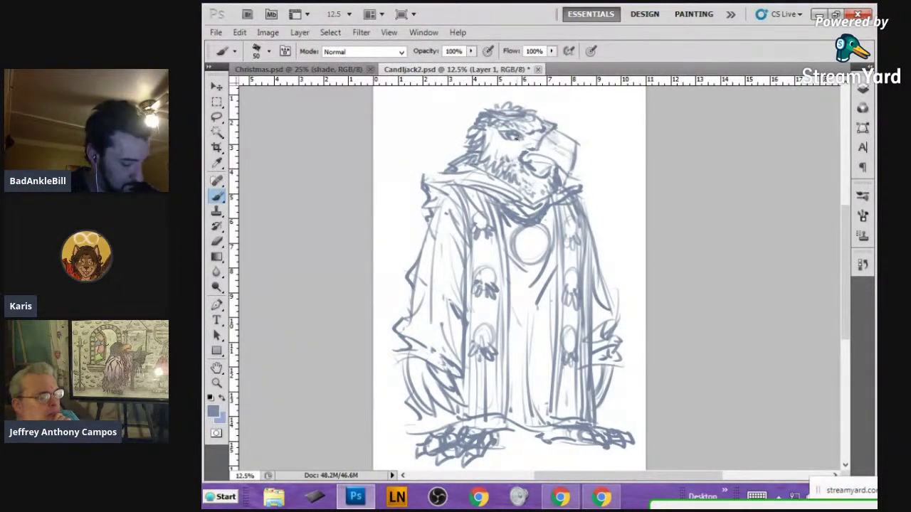
- Clean up the lines around the figure's eye with a size 45 eraser and redraw the brow above it with the brush
key(e)
key(bracketleft)
key(bracketleft)
key(bracketleft)
key(bracketleft)
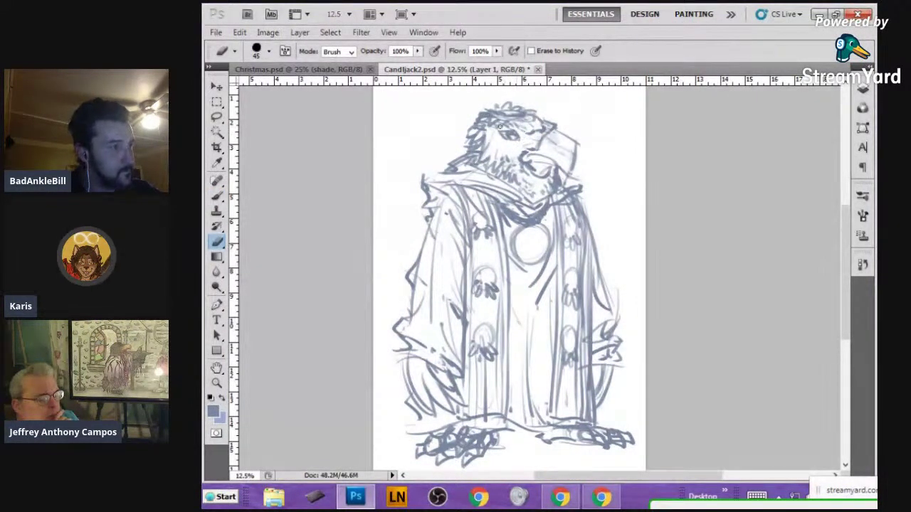
mouse_move(508, 127)
mouse_down()
mouse_move(527, 151)
mouse_move(517, 165)
mouse_up()
key(b)
mouse_move(510, 126)
mouse_down()
mouse_move(531, 137)
mouse_move(529, 125)
mouse_up()
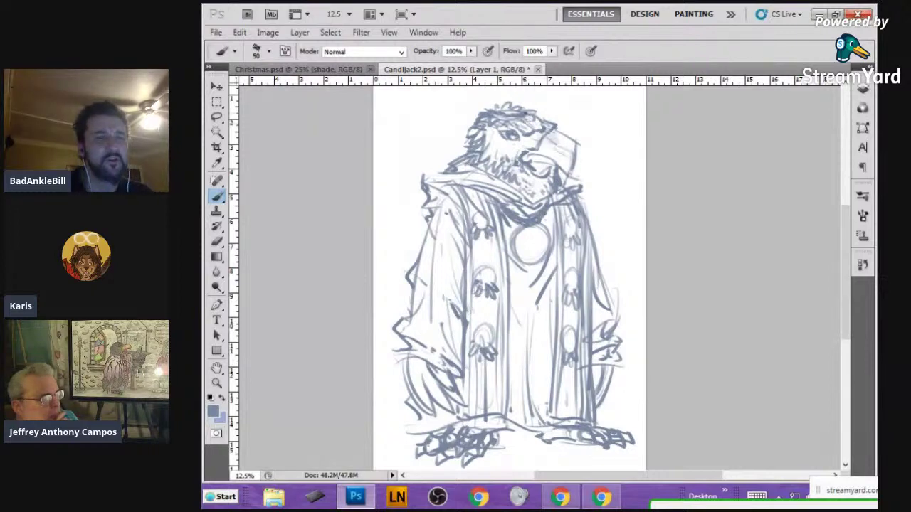